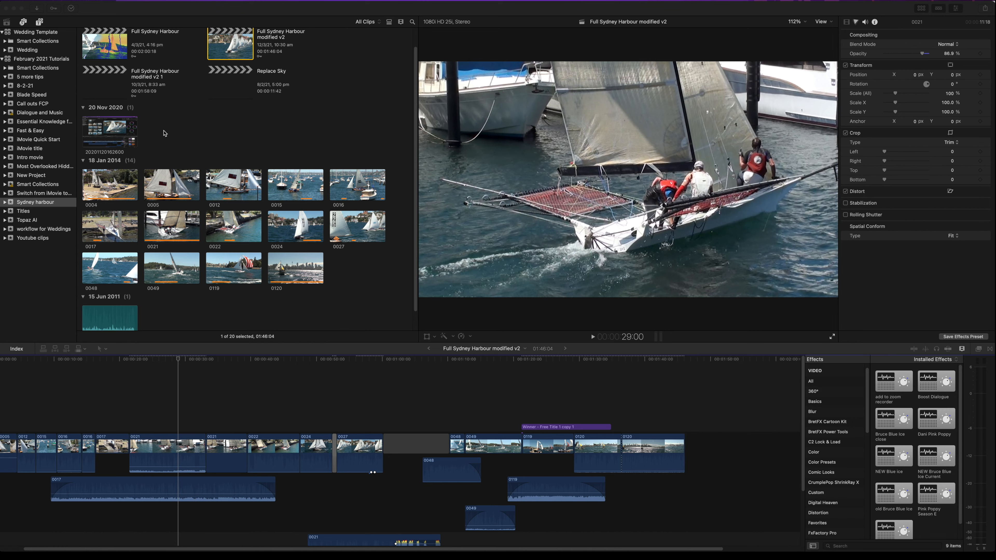
Examine which context commands are offered for the browser background, browser clip 0024, timeline clip 0027, an event and an installed effect
right_click(164, 134)
key("Escape")
right_click(287, 222)
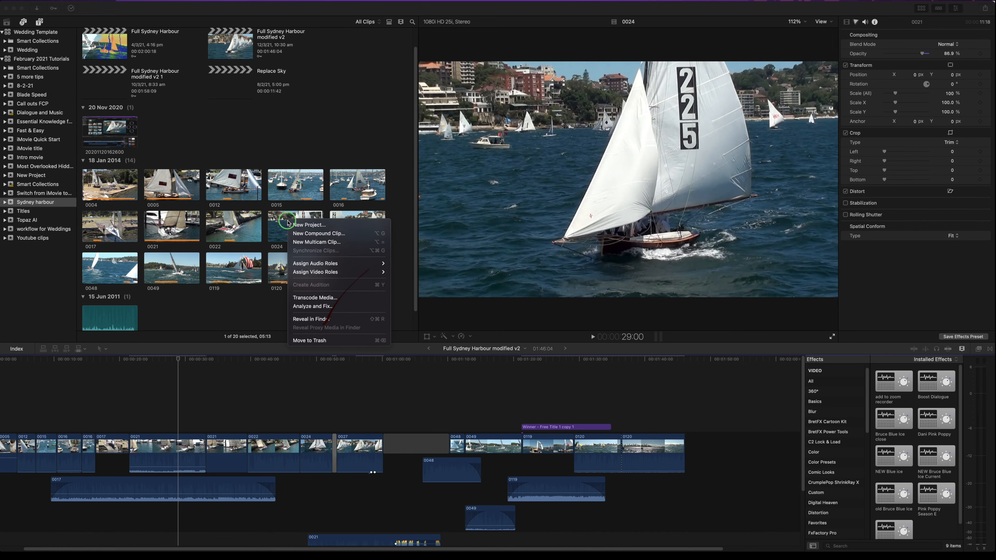
key("Escape")
right_click(365, 449)
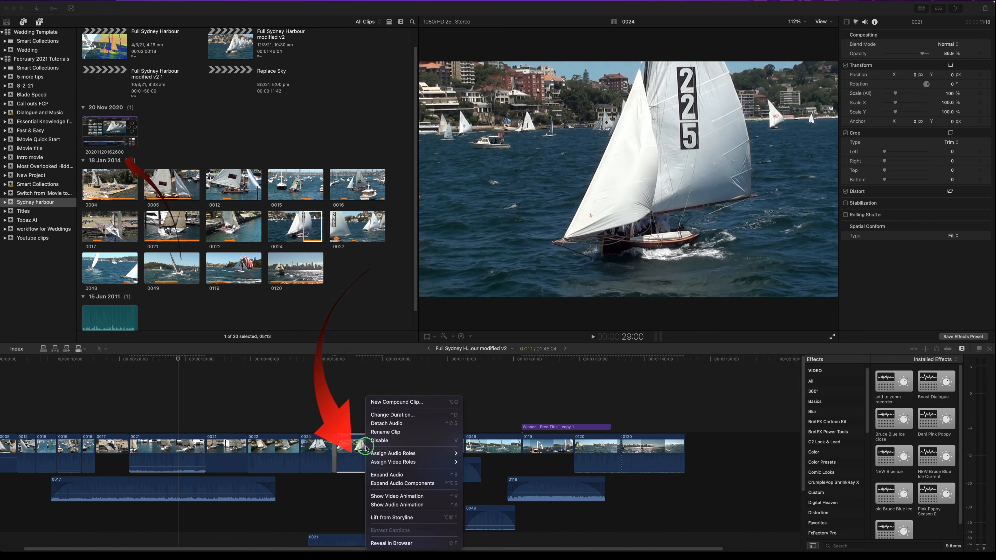
key("Escape")
right_click(42, 153)
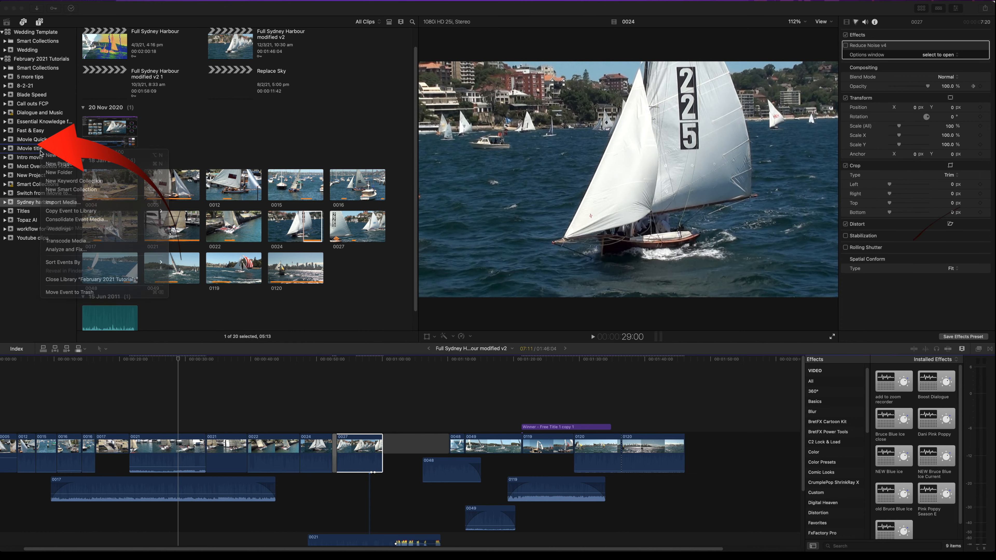
key("Escape")
right_click(891, 381)
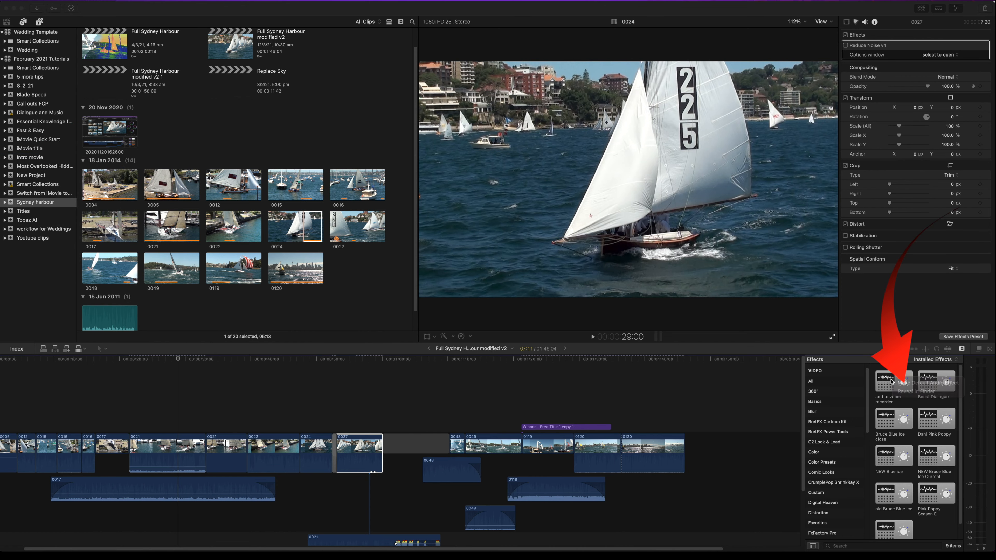
key("Escape")
Examine which context commands are offered for an audio keyframe, timeline clip 0021 and the Full Sydney Harbour modified v2 project
scroll(424, 526, "down", 3)
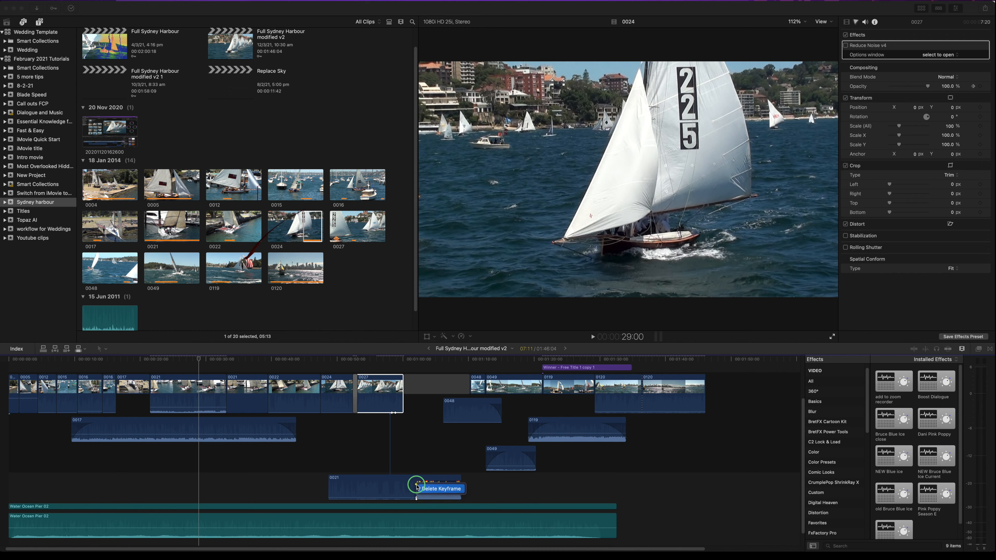
key("super+z")
right_click(246, 383)
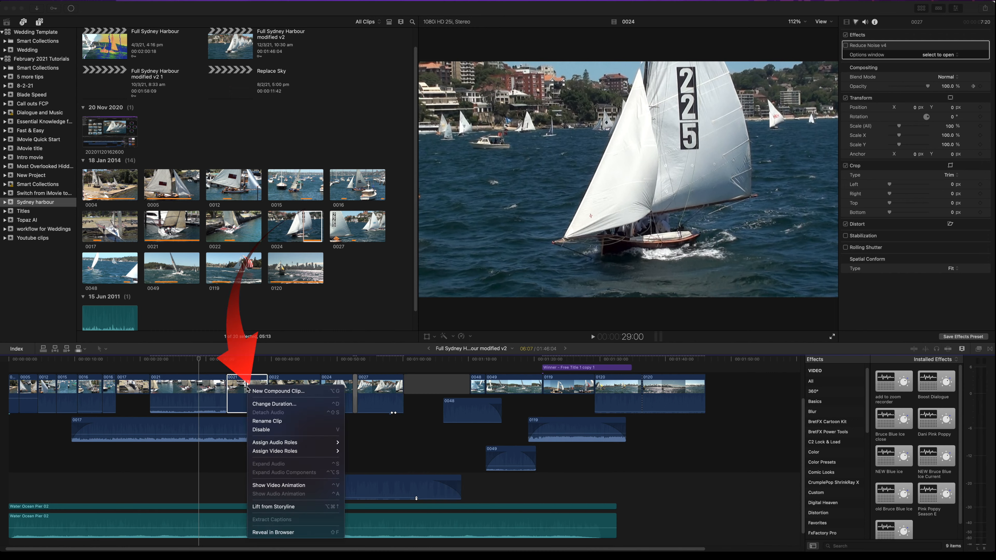
right_click(283, 228)
key("Escape")
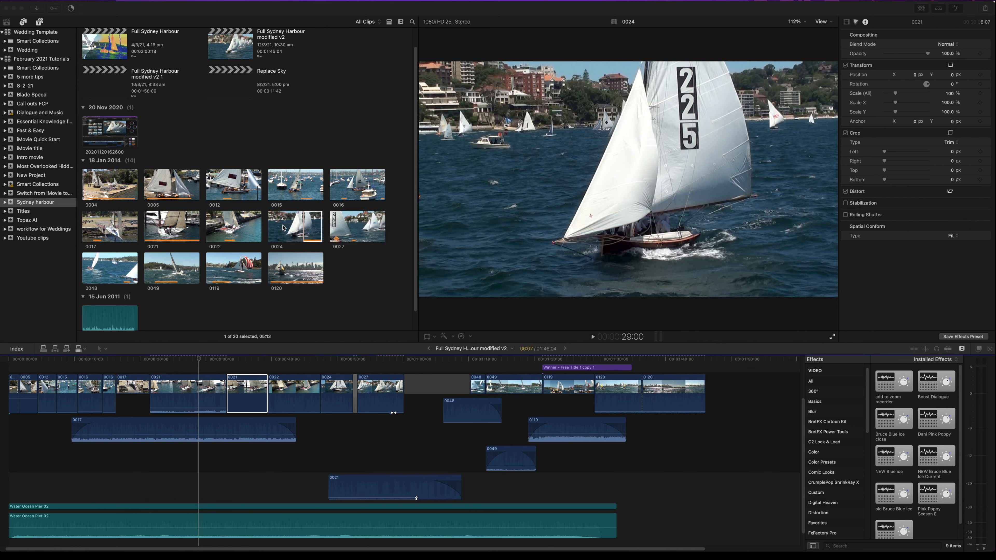
right_click(235, 53)
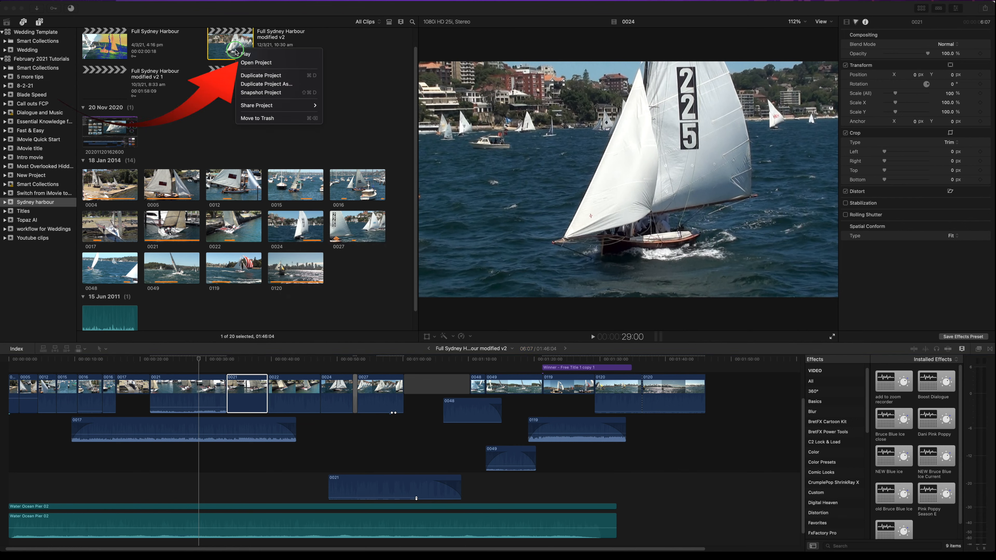
right_click(198, 111)
key("Escape")
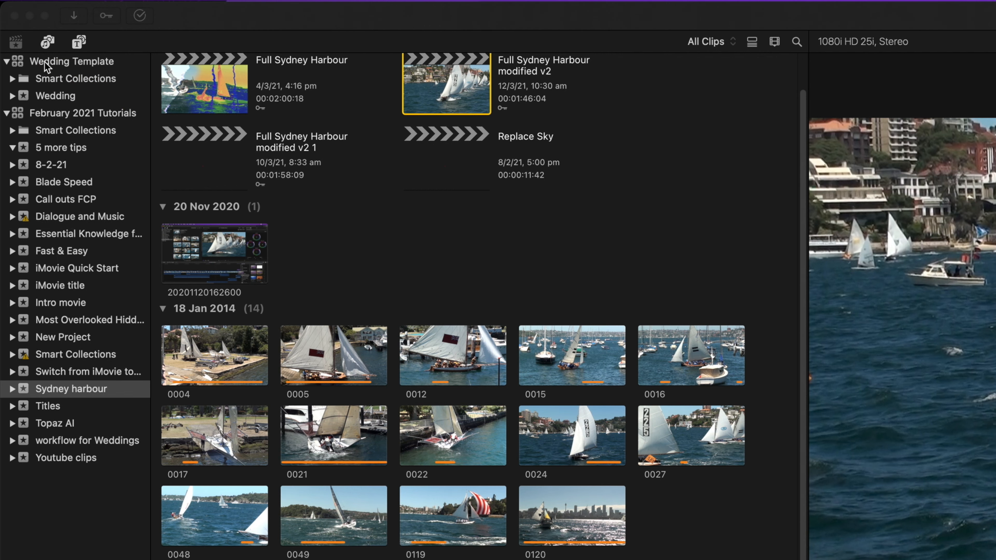
Review the commands for the February 2021 Tutorials library, and open and close the media import window from the 5 more tips event
right_click(44, 114)
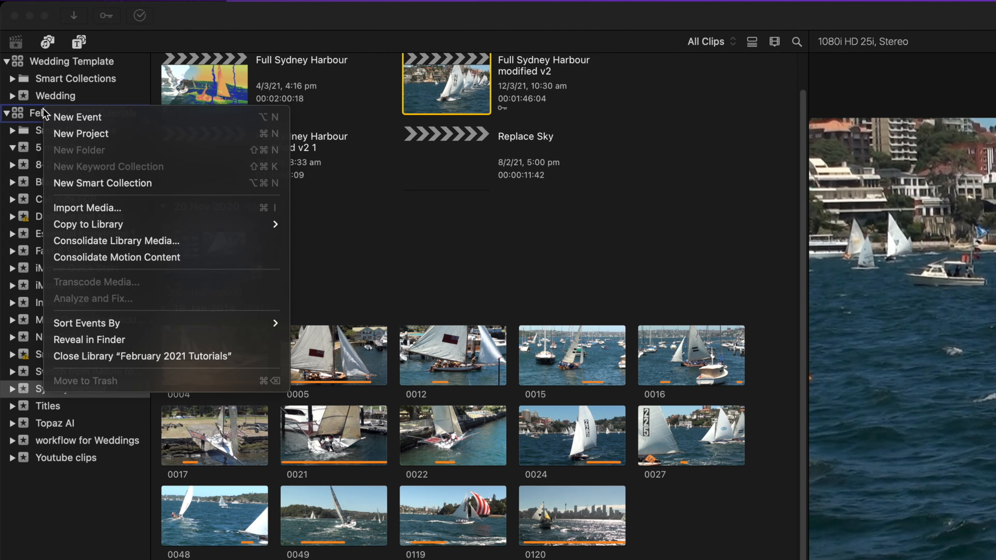
key("Escape")
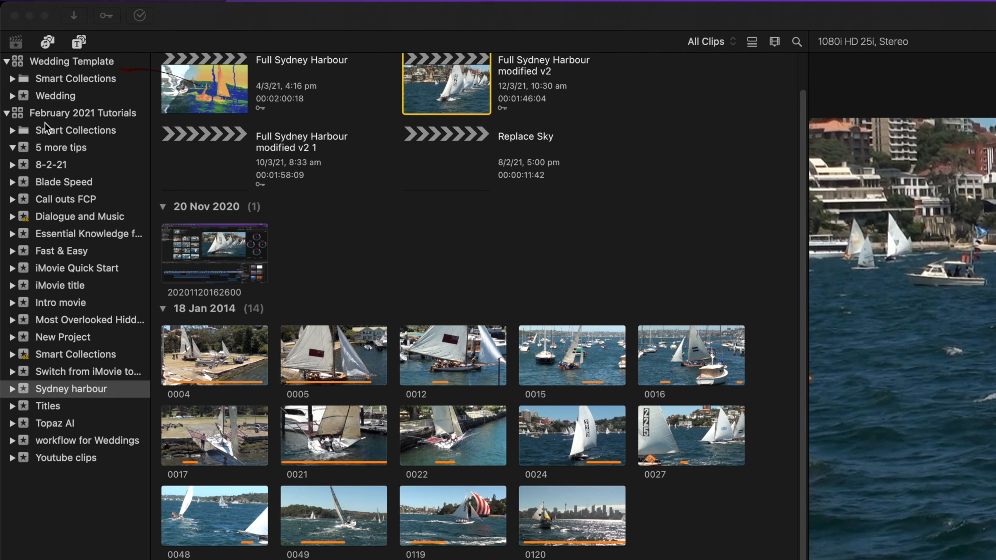
right_click(46, 149)
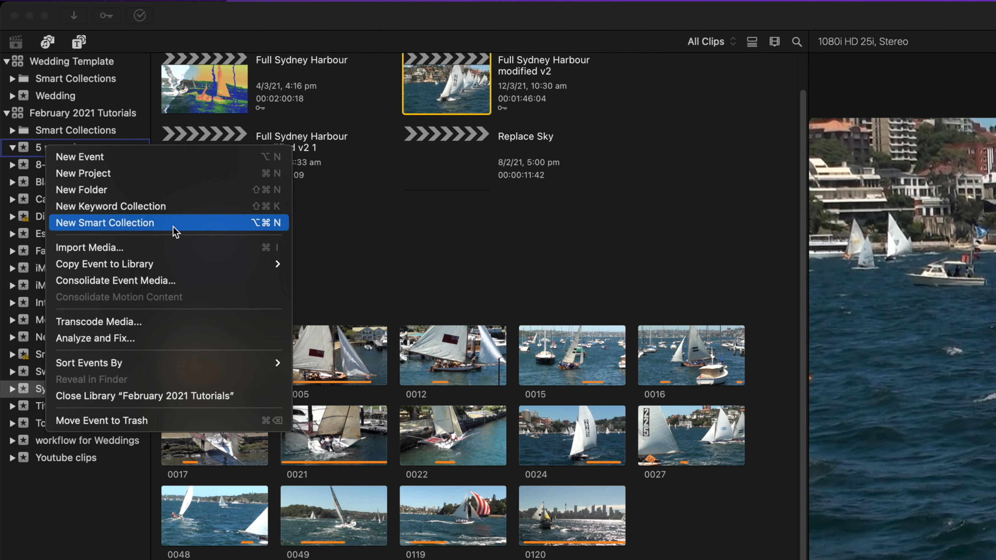
left_click(164, 247)
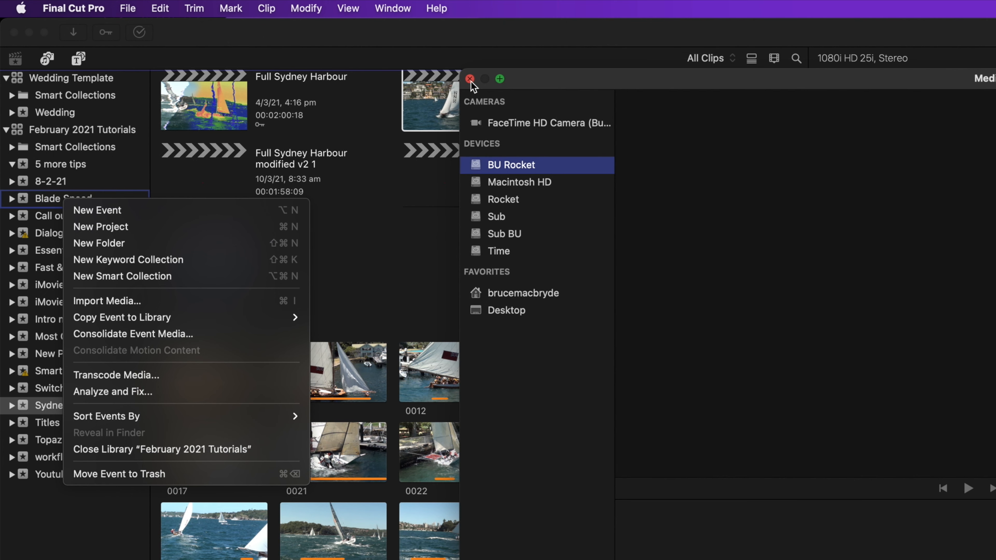
left_click(471, 79)
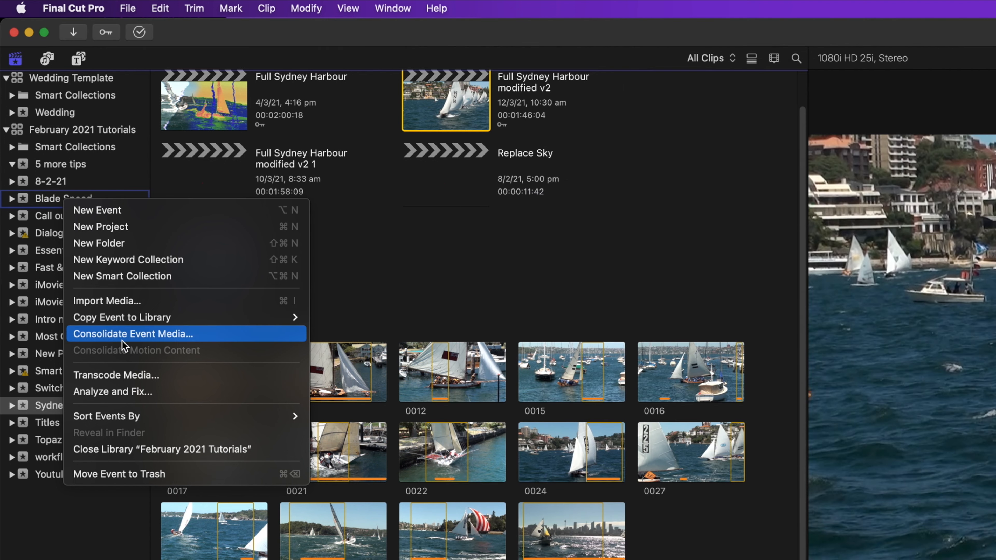
View the Consolidate Event Media options for the Blade Speed event and dismiss them without consolidating
mouse_move(124, 322)
left_click(147, 336)
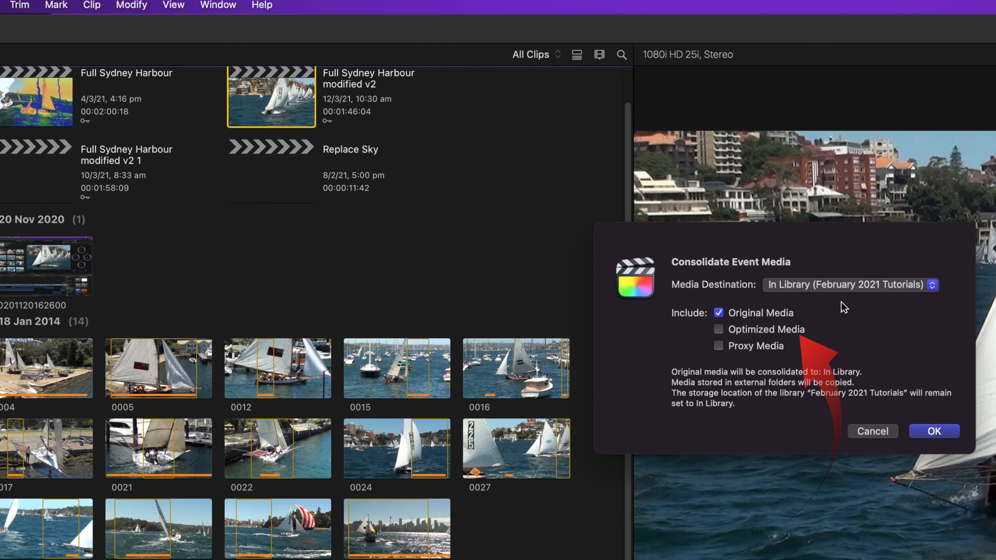
left_click(876, 431)
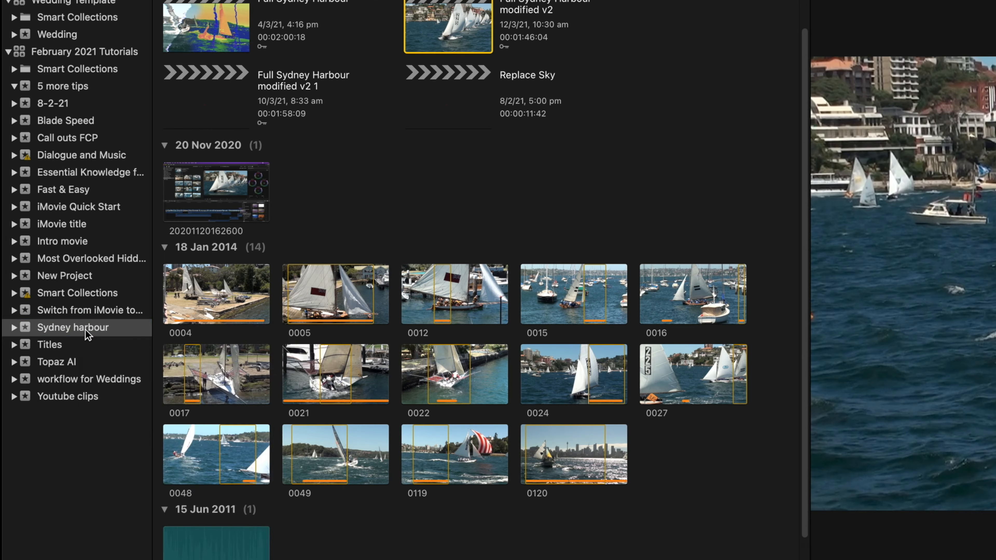
View the Transcode Media options for the Sydney harbour event and dismiss them without transcoding
right_click(88, 329)
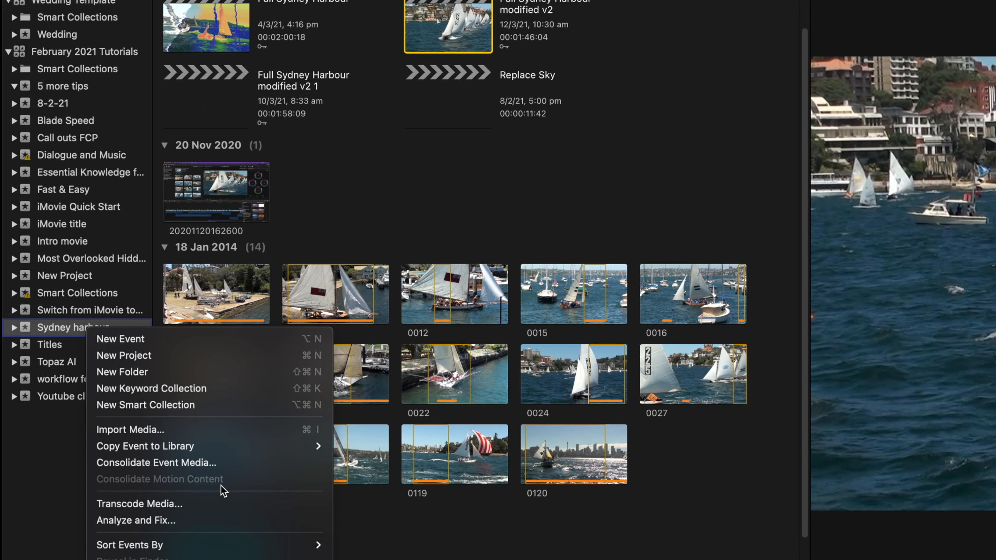
left_click(167, 506)
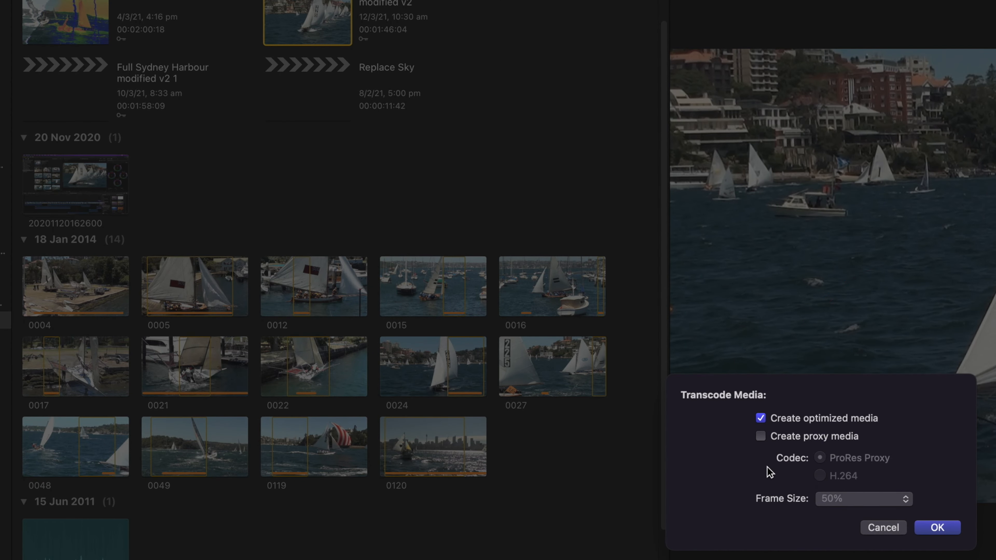
left_click(898, 530)
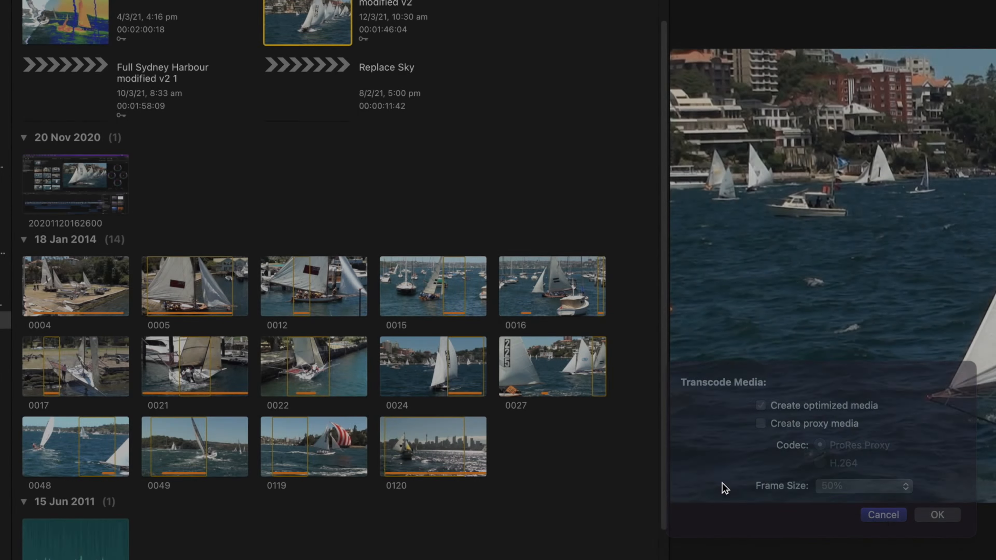
Check the Analyze and Fix and event sorting options for the Sydney harbour event, and close the February 2021 Tutorials library
right_click(68, 276)
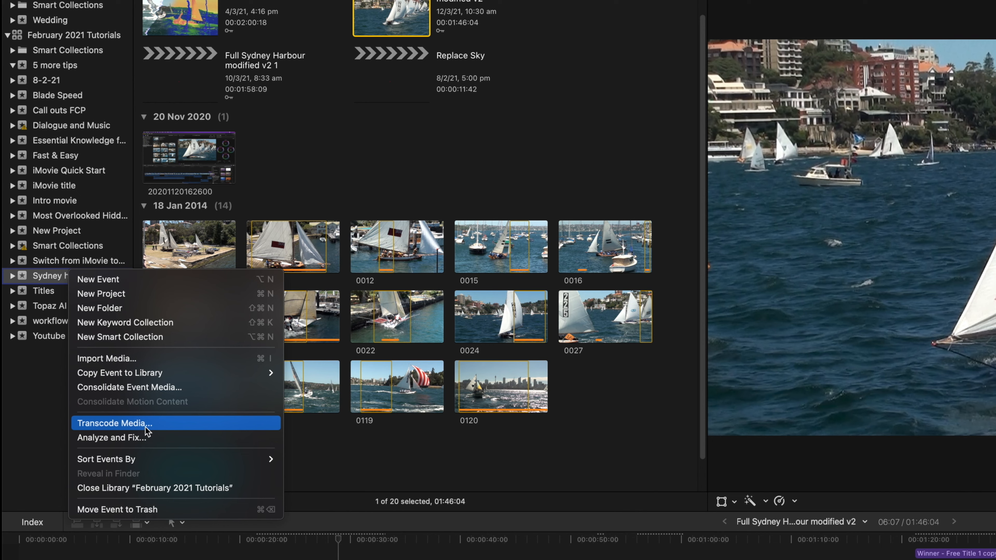
left_click(145, 438)
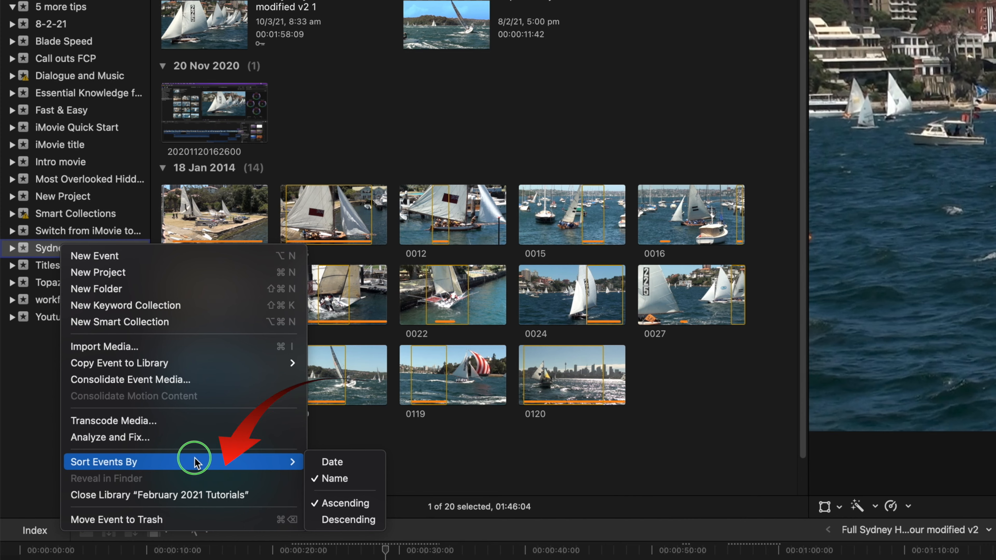
left_click(212, 494)
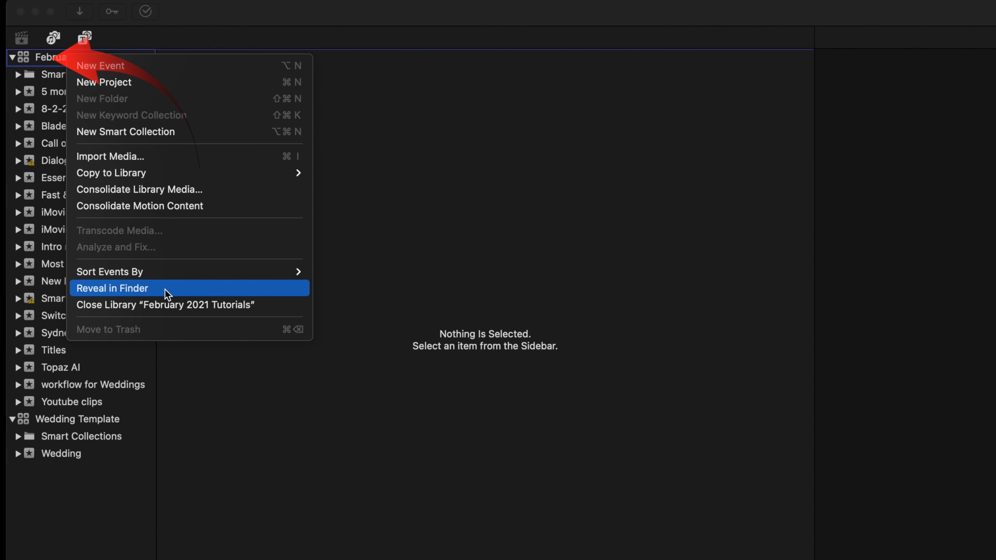
Reveal the February 2021 Tutorials library in Finder, and return to Final Cut Pro with the Dialogue and Music event selected
left_click(151, 293)
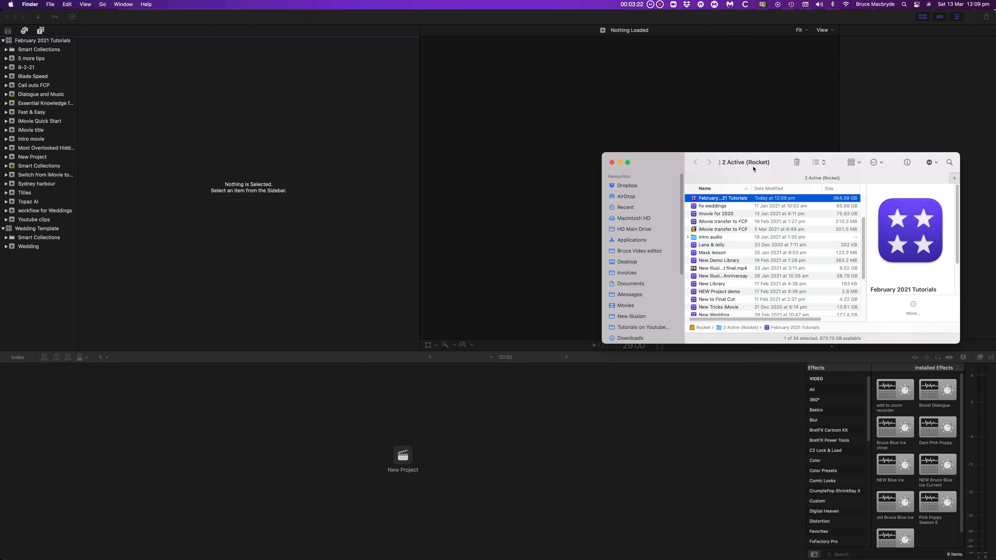
left_click(36, 96)
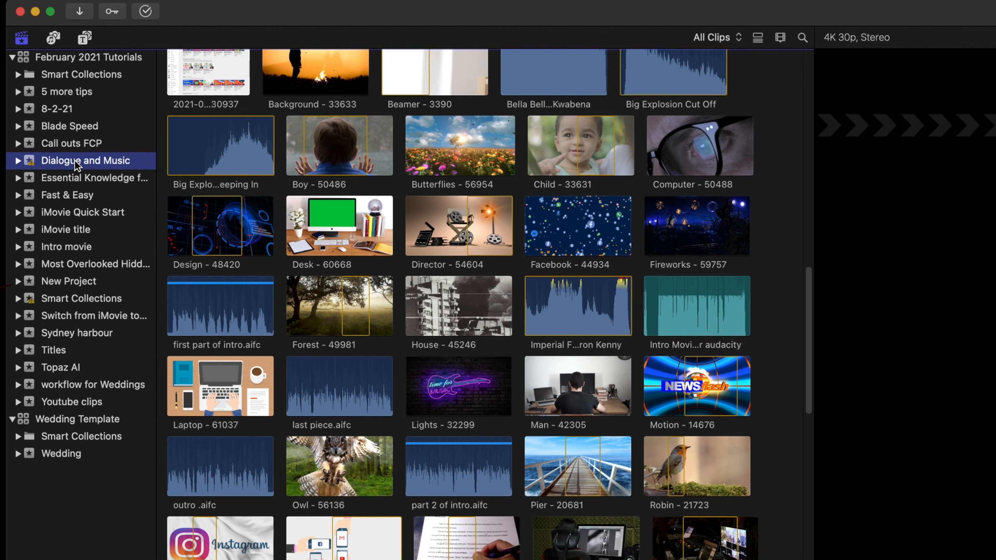
Open the Dialogue and Music event name for editing and review the text commands available for it
left_click(75, 160)
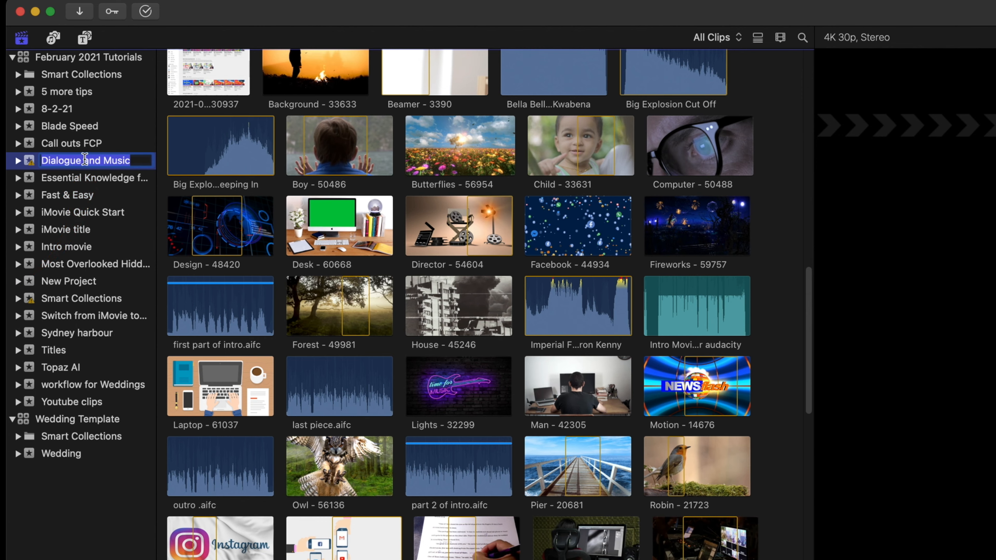
right_click(85, 160)
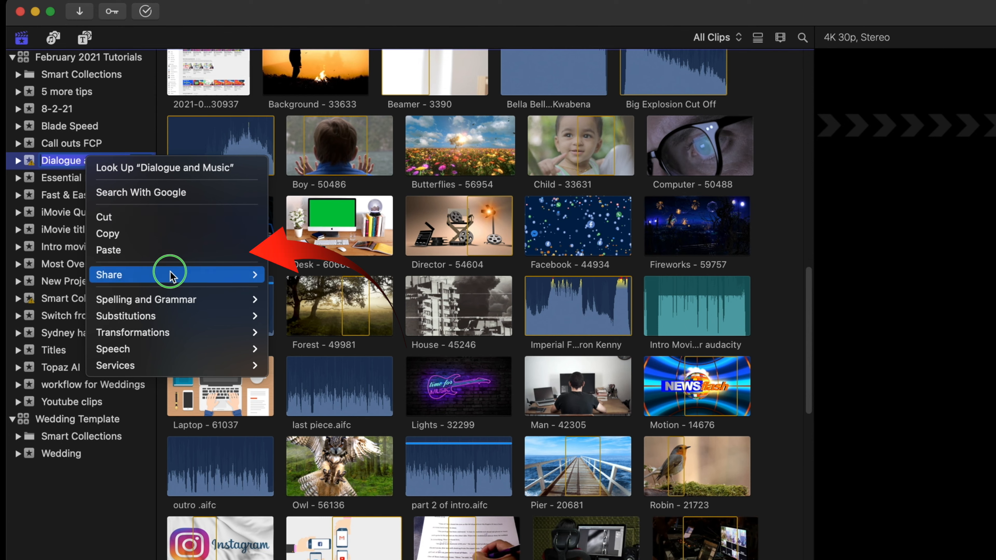
mouse_move(168, 337)
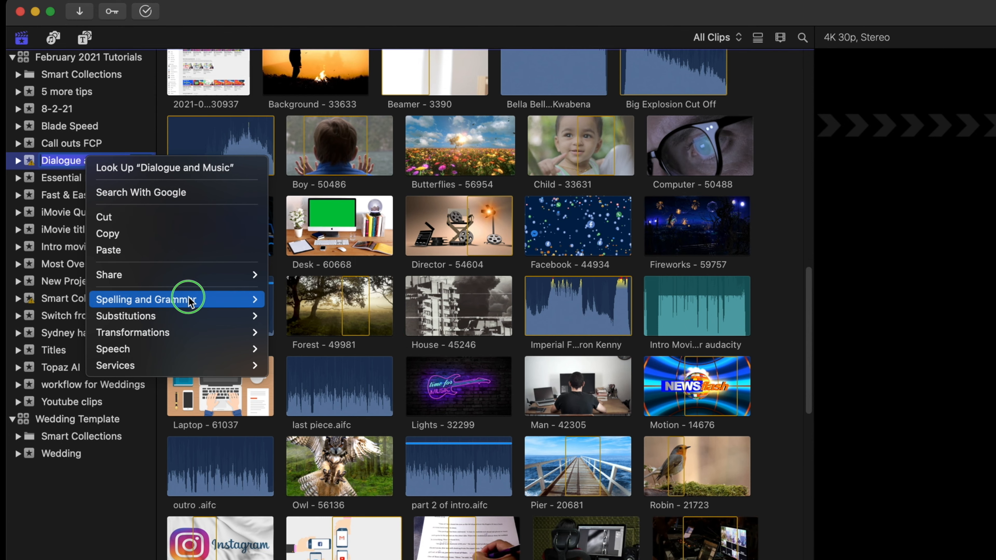
left_click(134, 110)
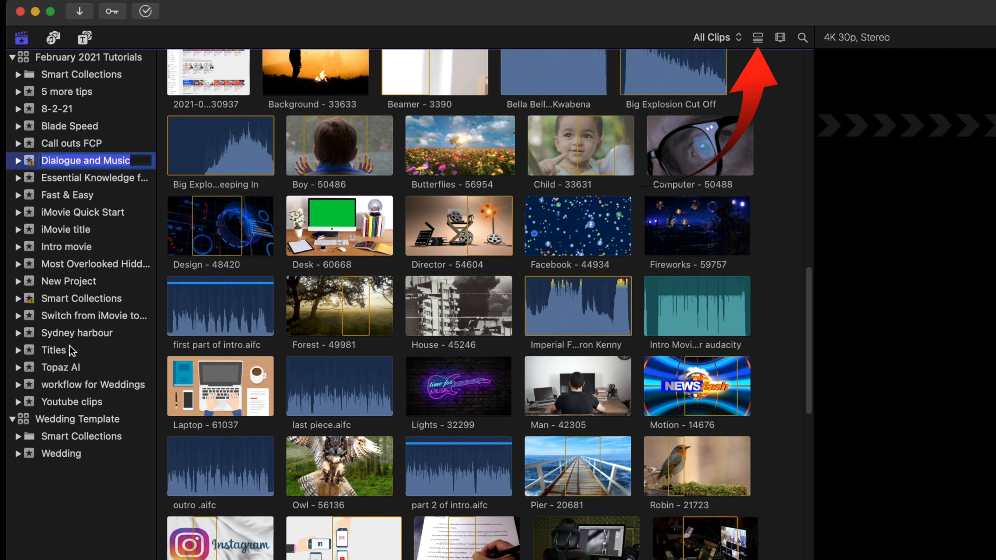
Play the Full Sydney Harbour modified v2 project from the Sydney harbour event, and open that project in the timeline
left_click(70, 335)
left_click(71, 334)
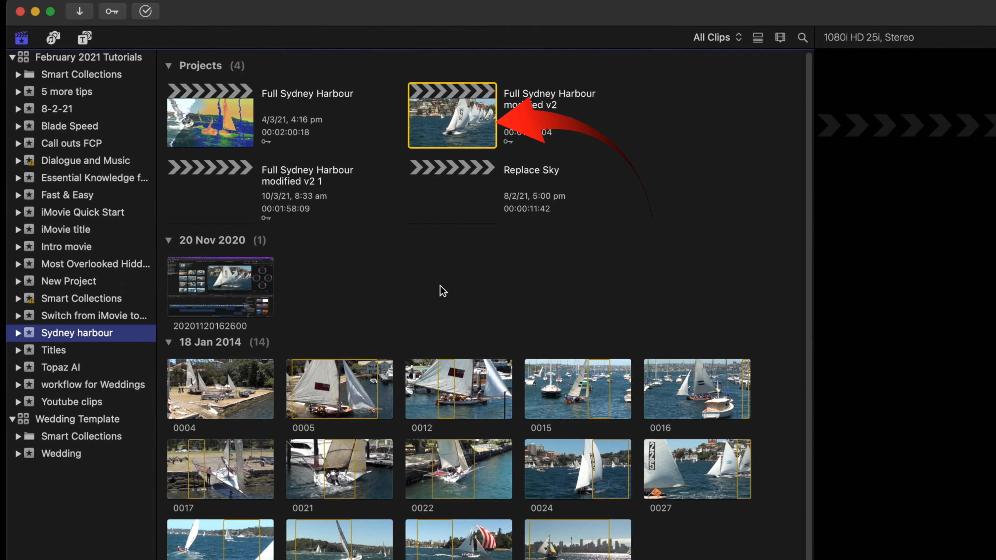
right_click(433, 109)
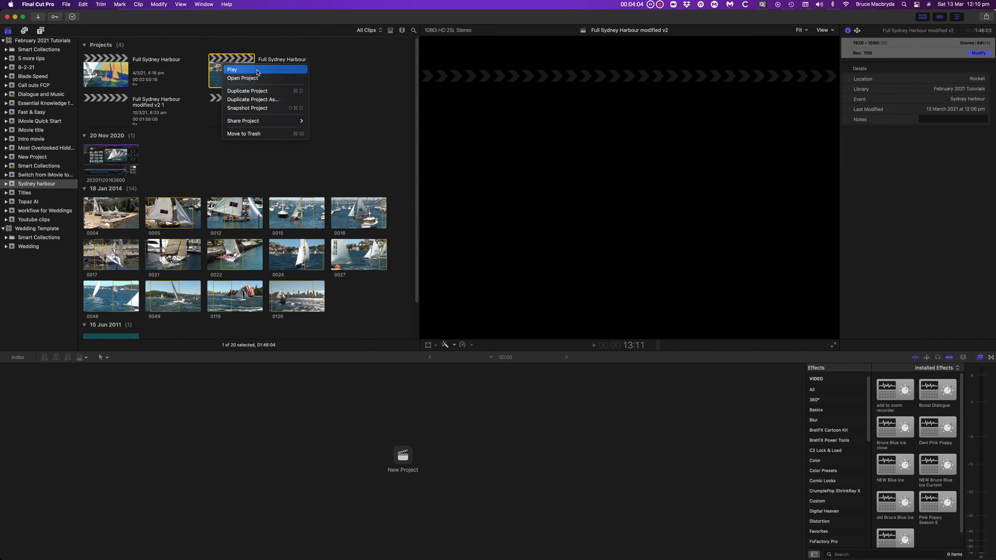
left_click(257, 73)
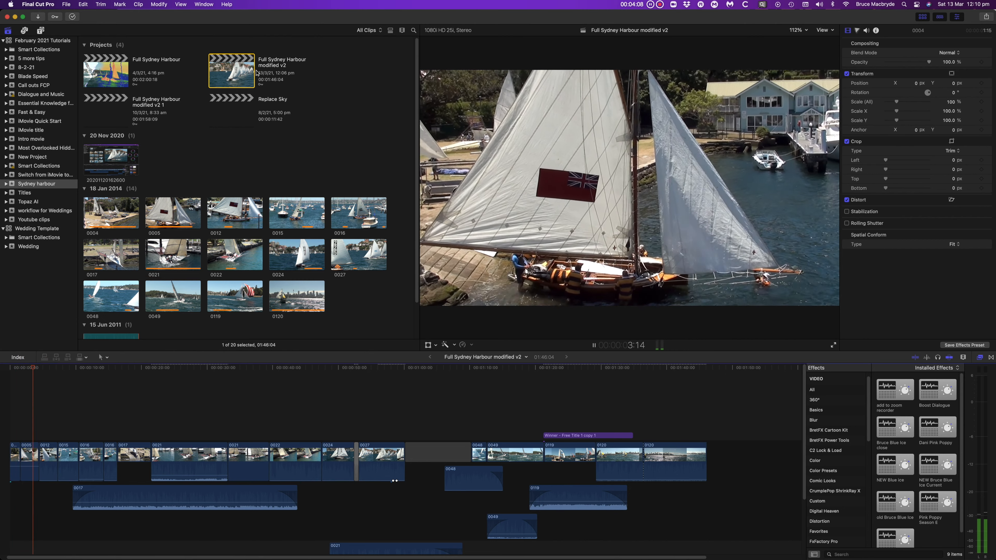
right_click(237, 72)
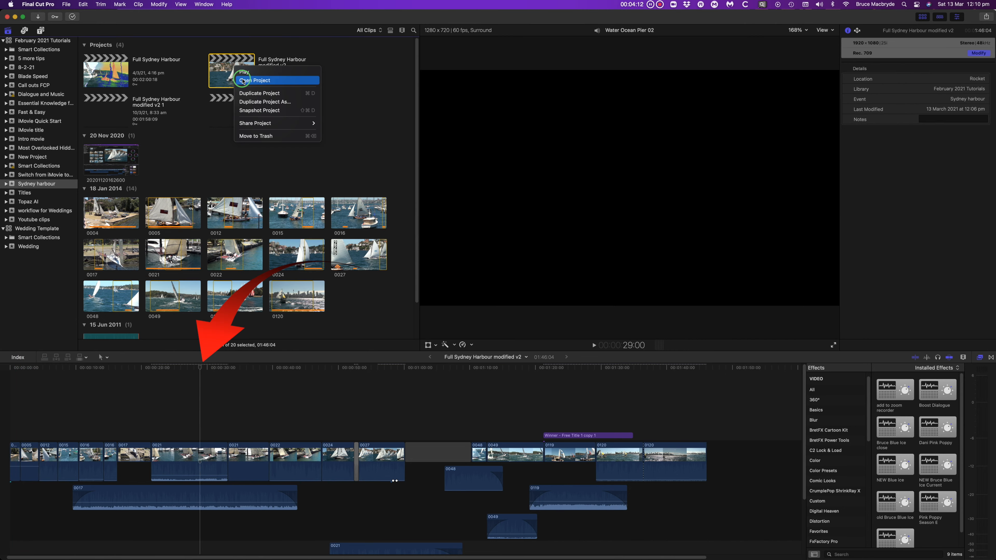
left_click(242, 80)
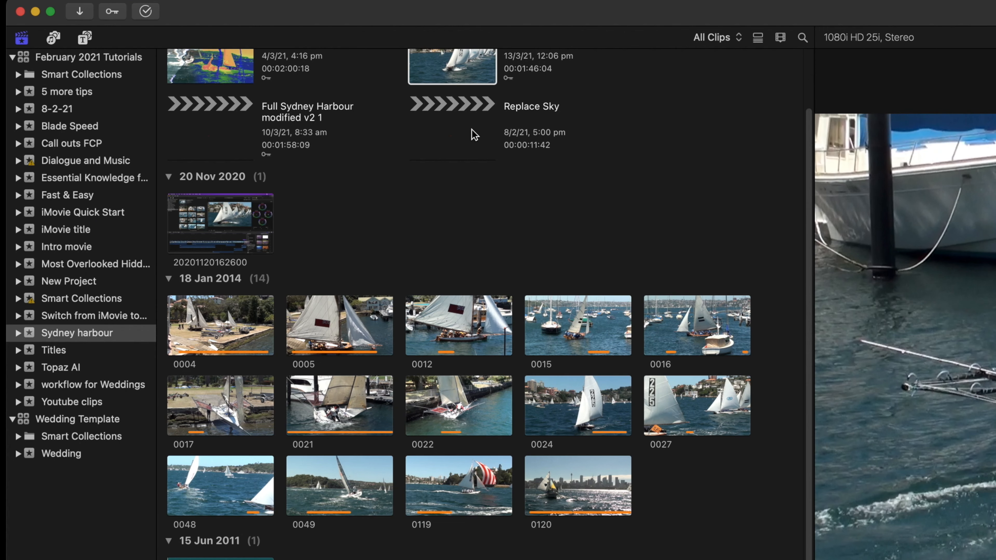
Examine the project commands and share destinations available for the Full Sydney Harbour modified v2 project
scroll(277, 121, "up", 3)
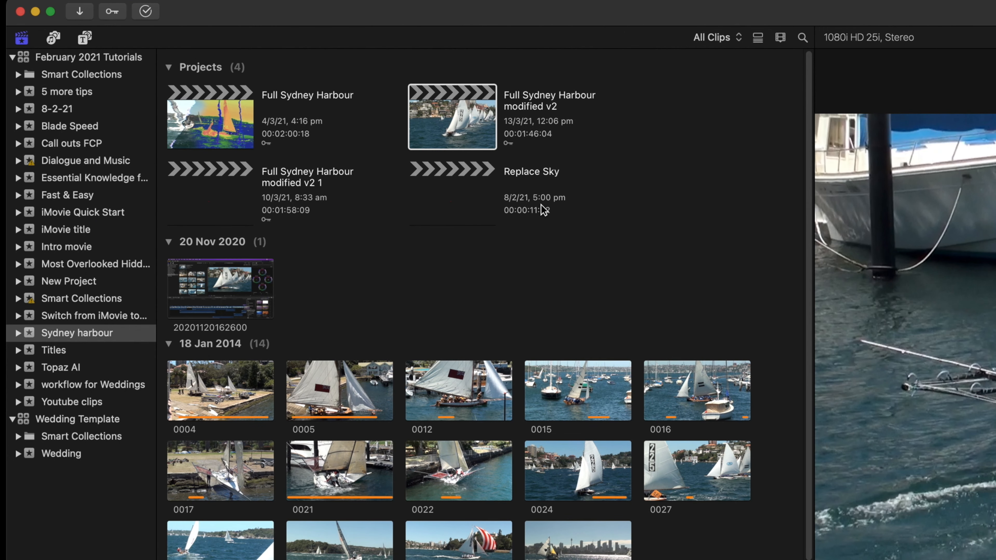
right_click(469, 114)
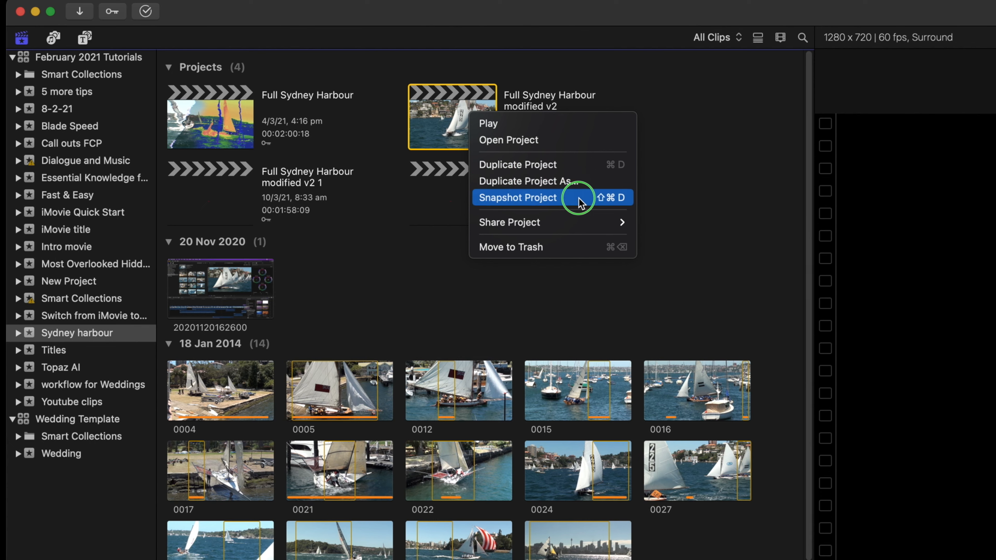
mouse_move(566, 221)
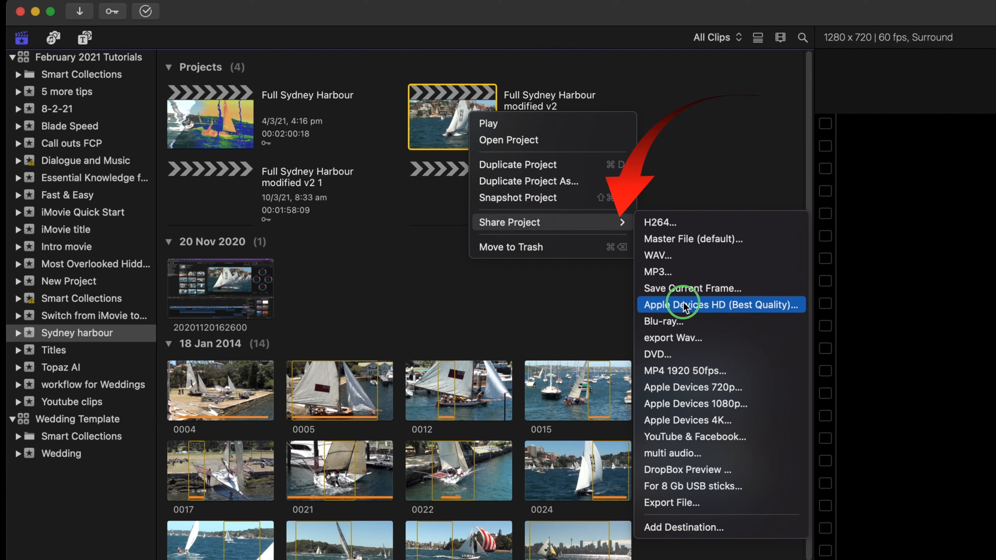
left_click(756, 171)
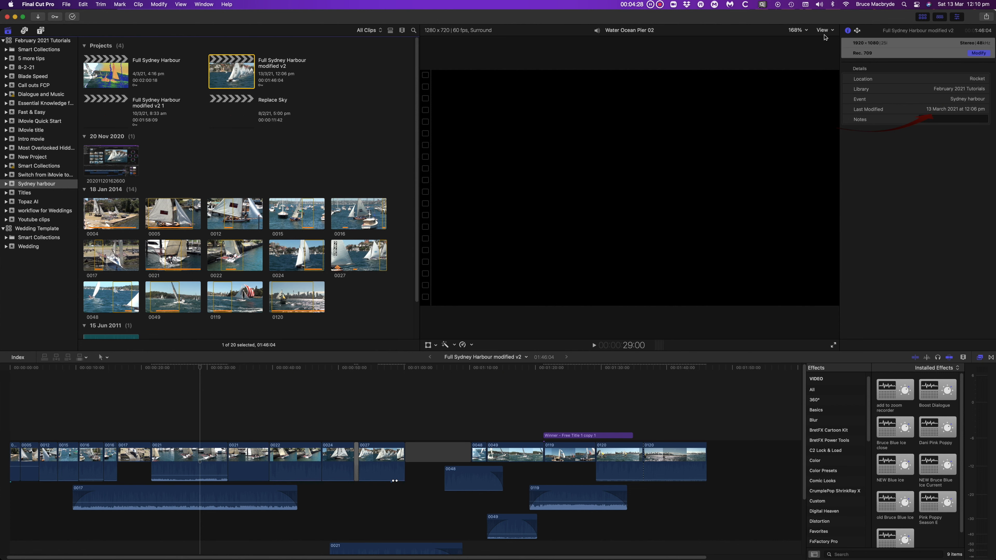
left_click(986, 17)
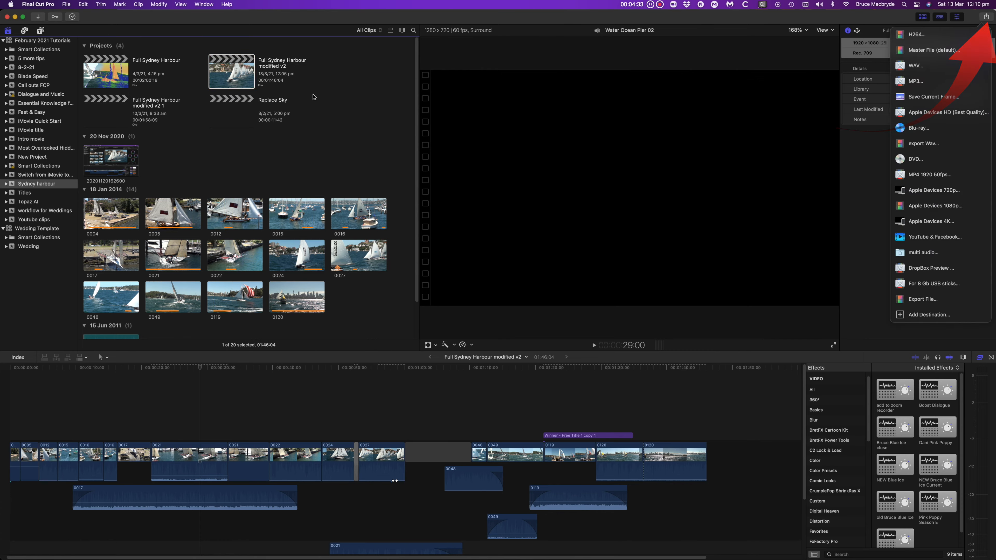
right_click(235, 71)
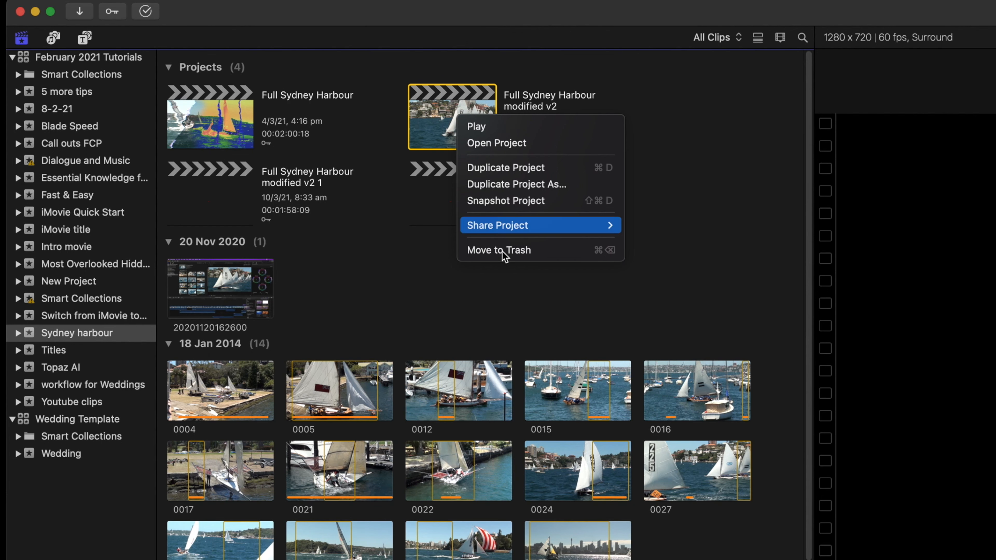
left_click(388, 275)
Compare the browser's blank-area commands without clips selected and with clips 0015 and 0016 selected, and check the commands for those two clips
right_click(396, 268)
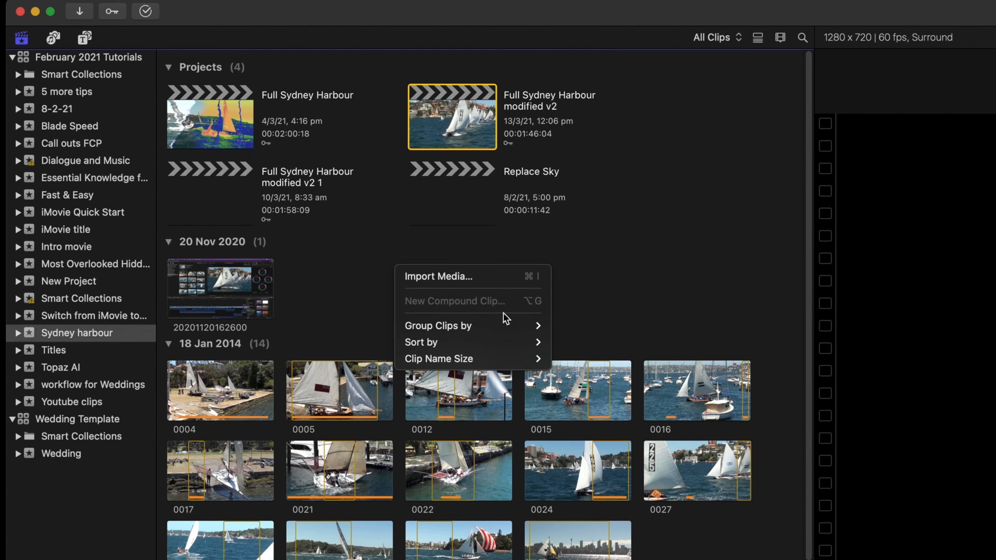
key("Escape")
left_click(584, 381)
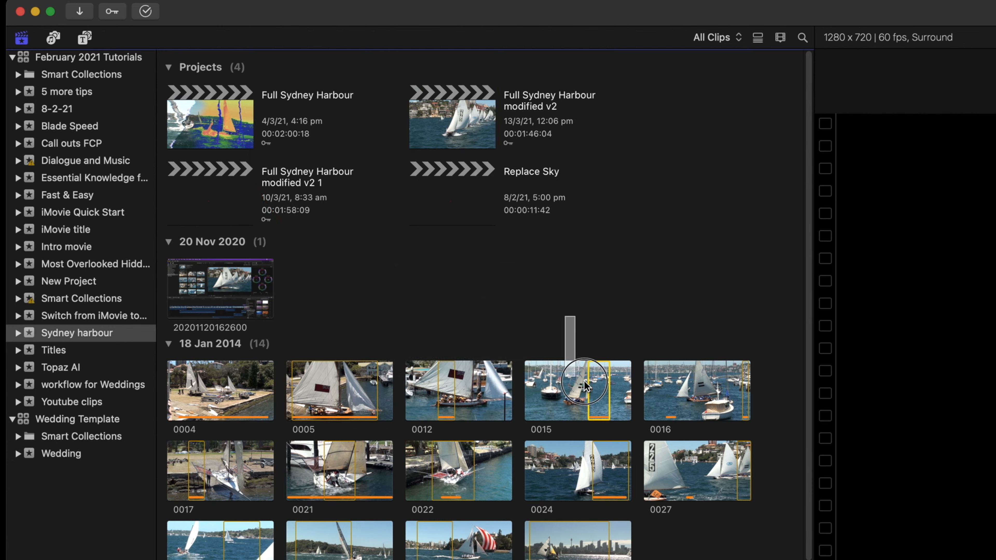
right_click(564, 389)
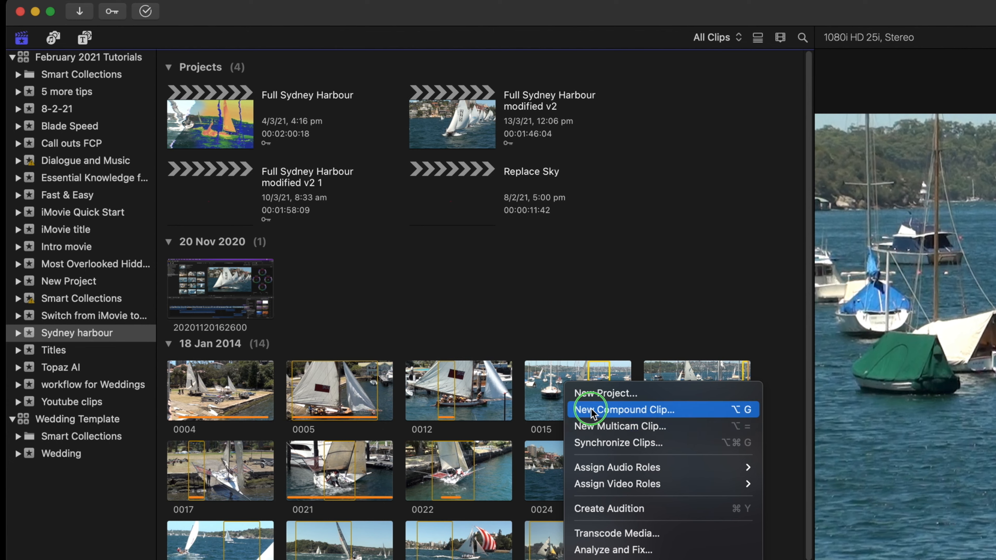
left_click(591, 357)
right_click(470, 269)
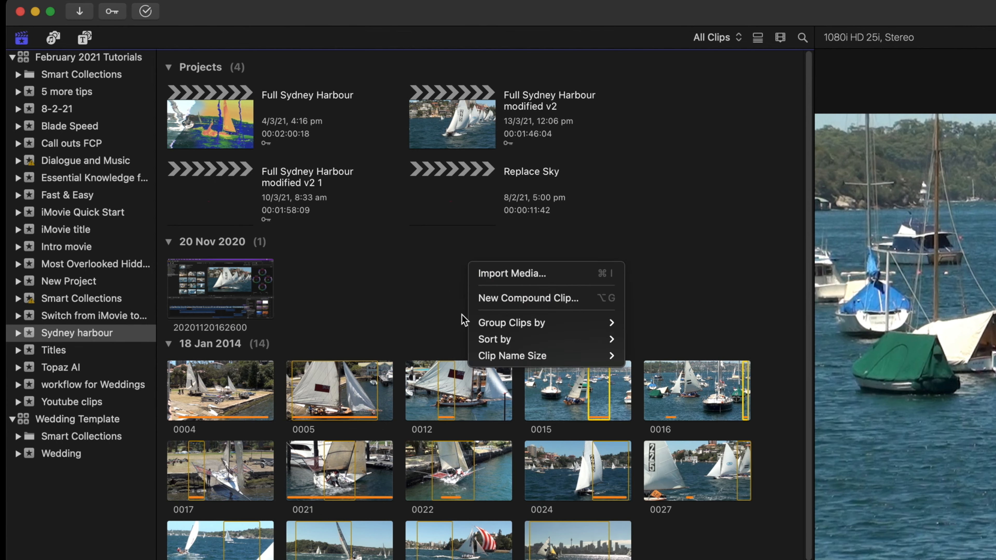
Review the commands available for clip 0012, including the audio and video role assignments
right_click(425, 394)
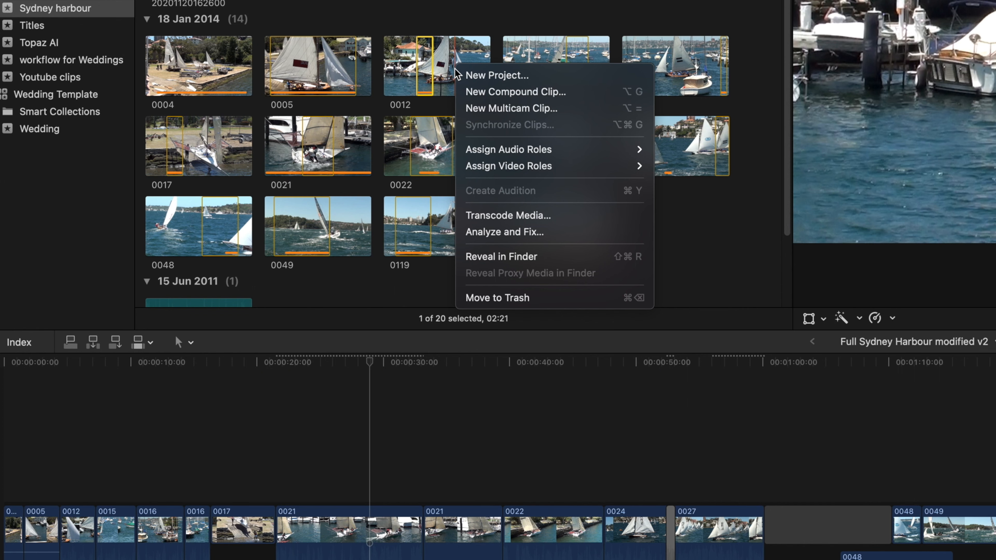
mouse_move(477, 389)
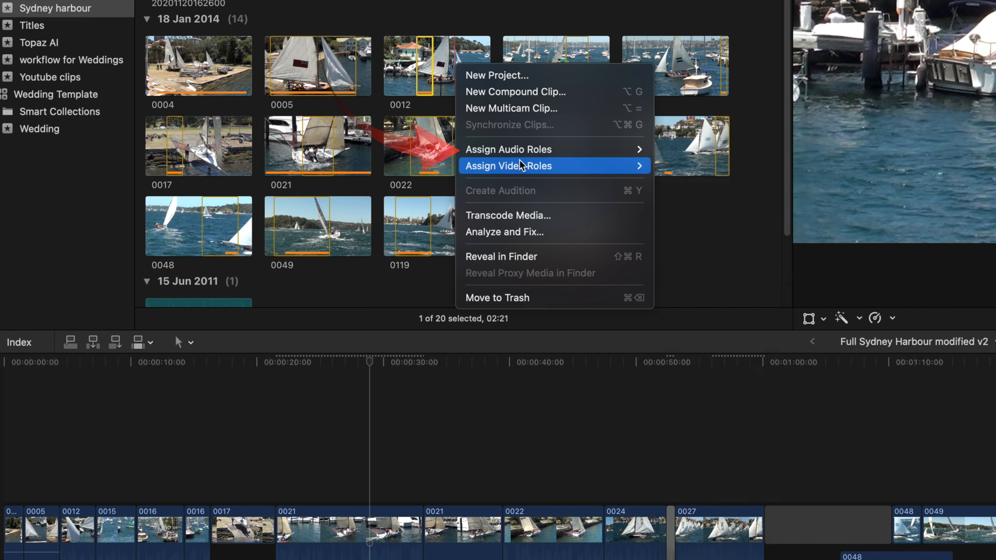
mouse_move(522, 170)
mouse_move(508, 153)
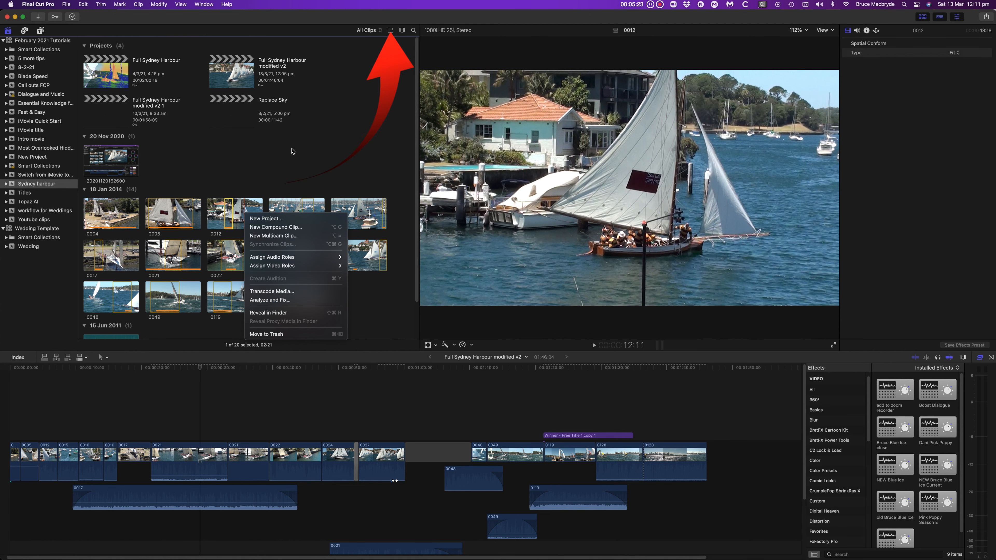
left_click(391, 31)
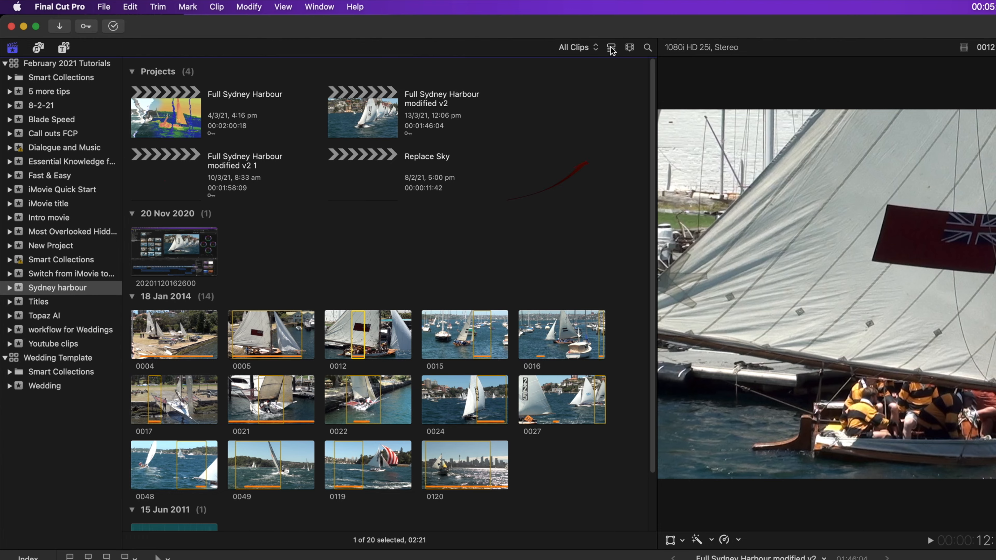
Switch the Sydney harbour event's clips to list view and review the column display options
left_click(611, 48)
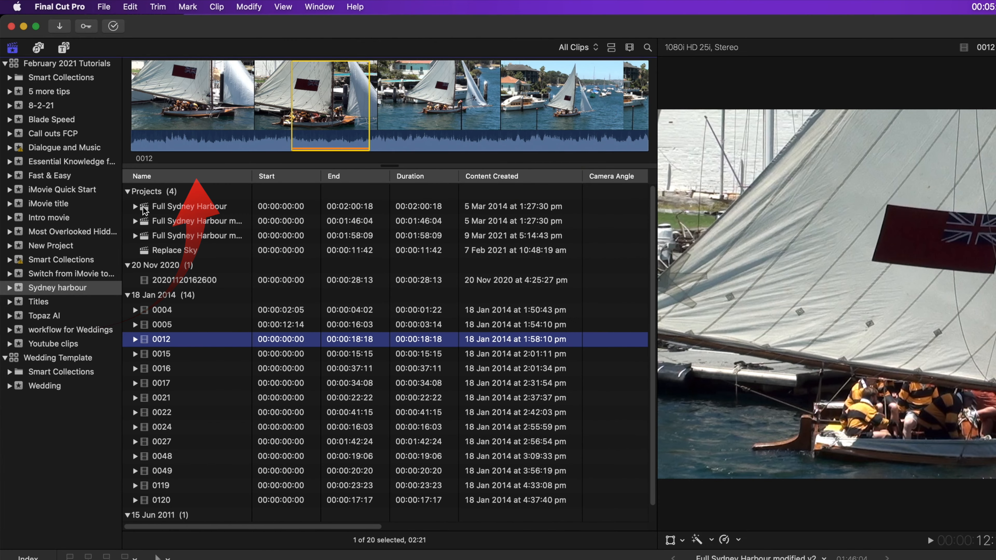
right_click(171, 182)
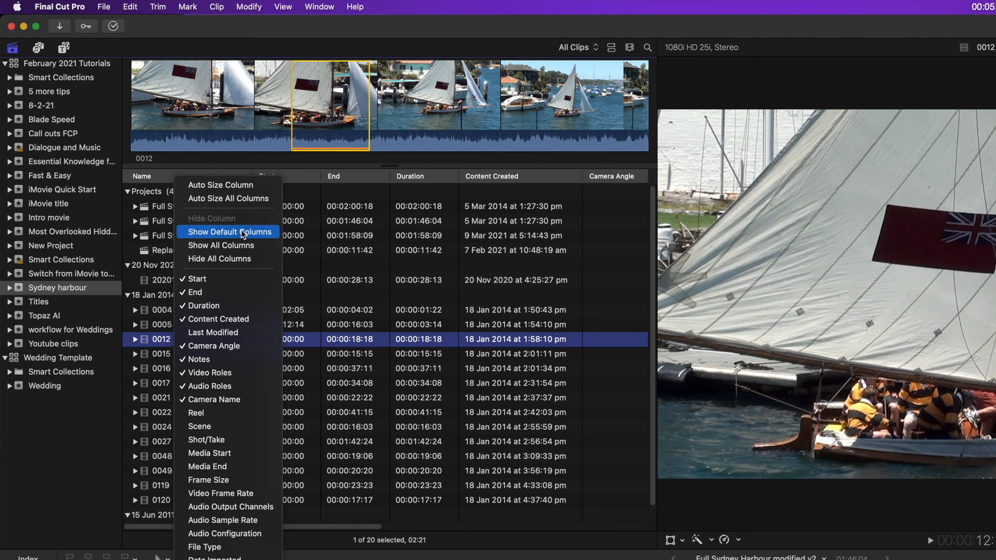
left_click(262, 161)
scroll(360, 253, "right", 10)
scroll(360, 254, "left", 10)
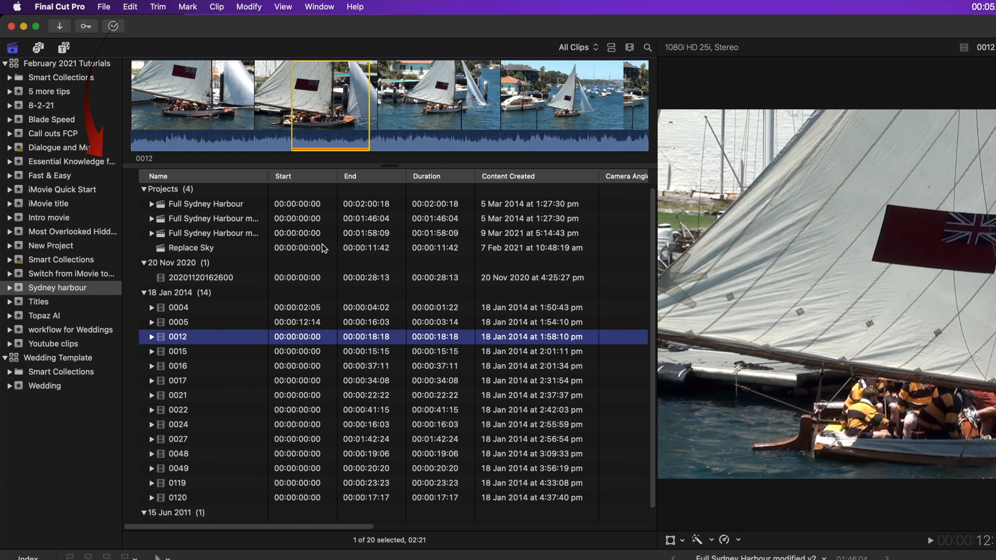
scroll(323, 248, "right", 1)
Review the commands available in list view for the Full Sydney Harbour project and clip 0004
right_click(141, 204)
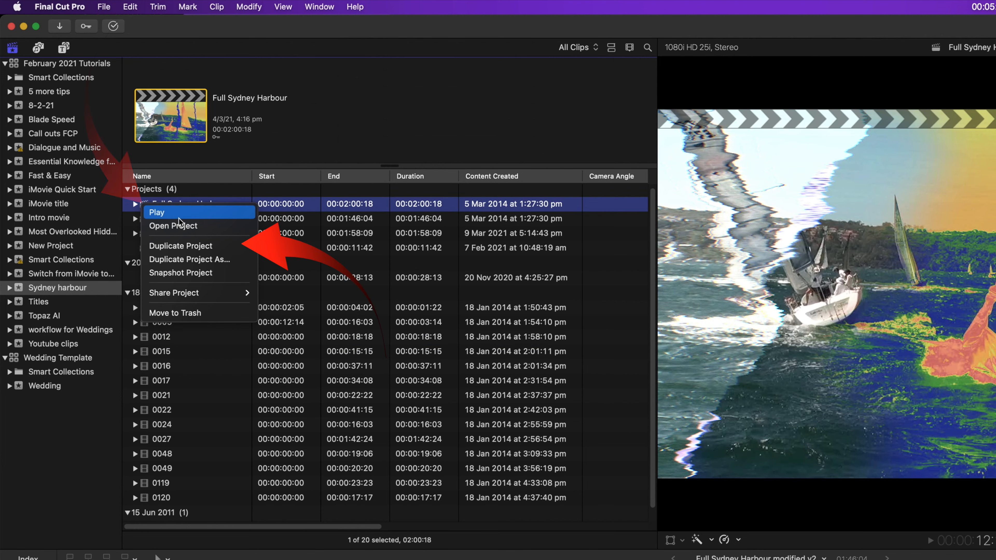
left_click(199, 346)
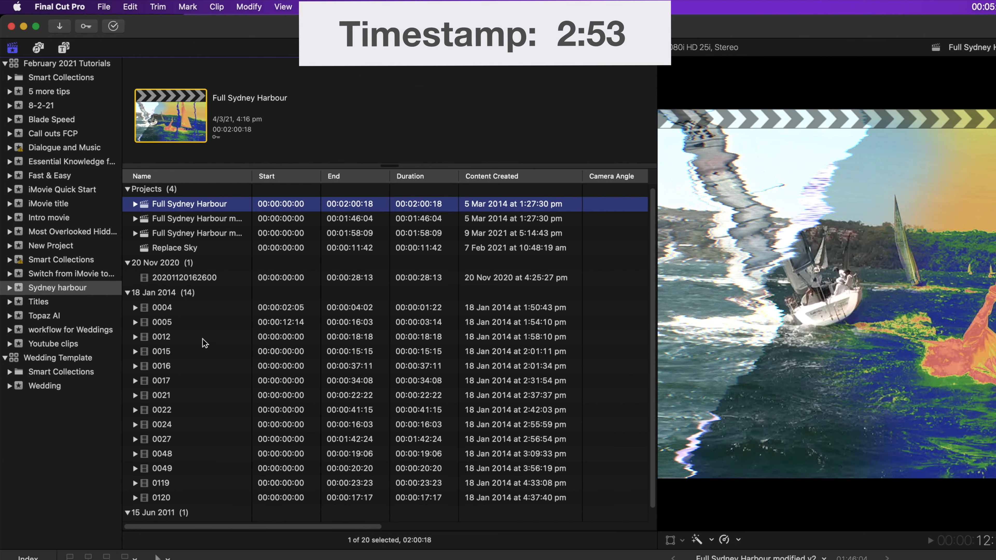
right_click(149, 309)
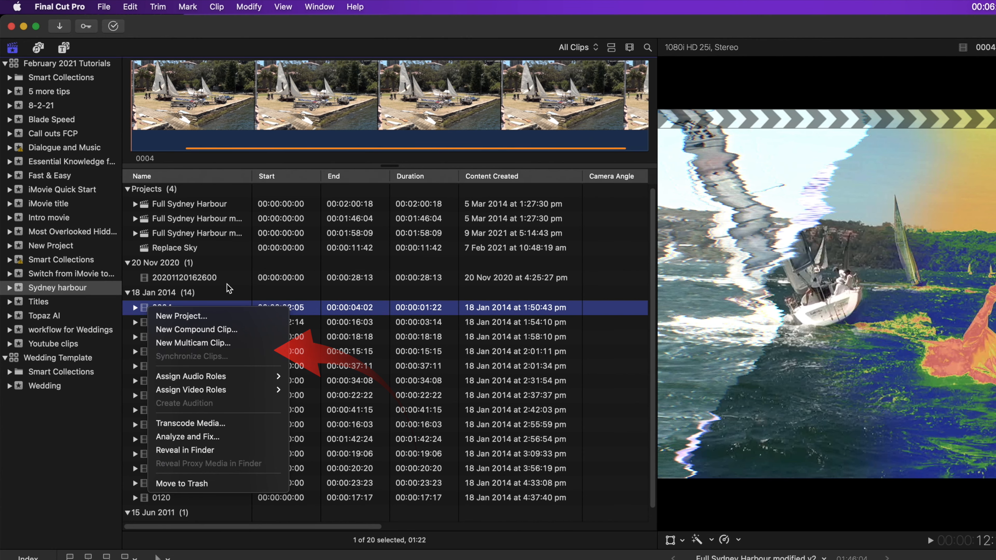
Show the Build In/Out titles and review the default title, default lower third and Motion commands for the Blur title
left_click(64, 48)
left_click(64, 49)
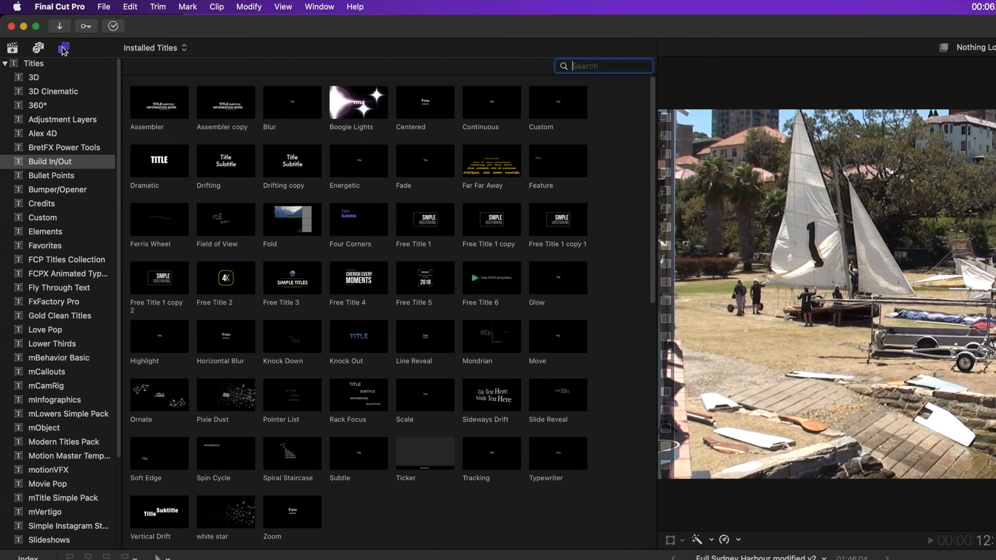
left_click(284, 114)
right_click(285, 110)
left_click(366, 131)
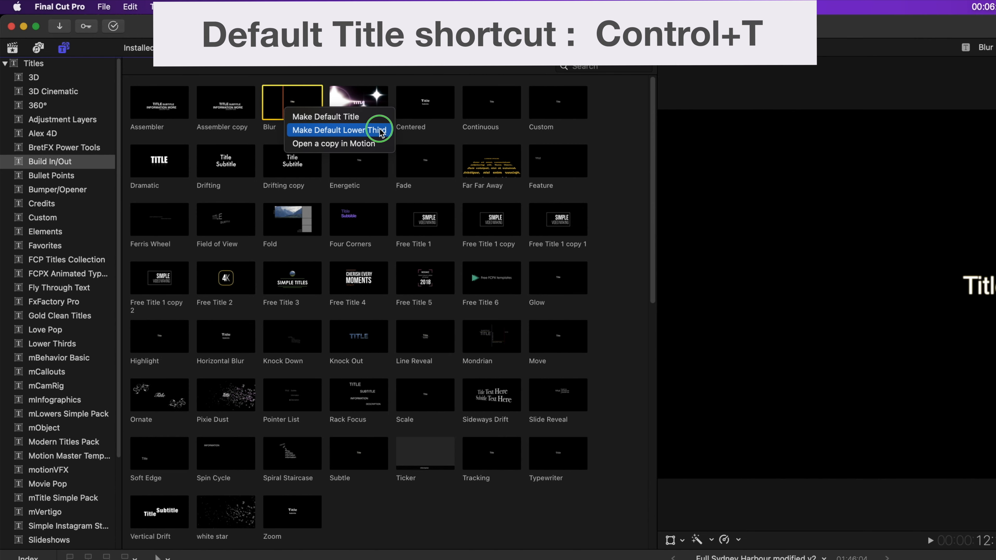
Add the default lower third at the playhead, and add the default title at 46:05 in the timeline
left_click(380, 132)
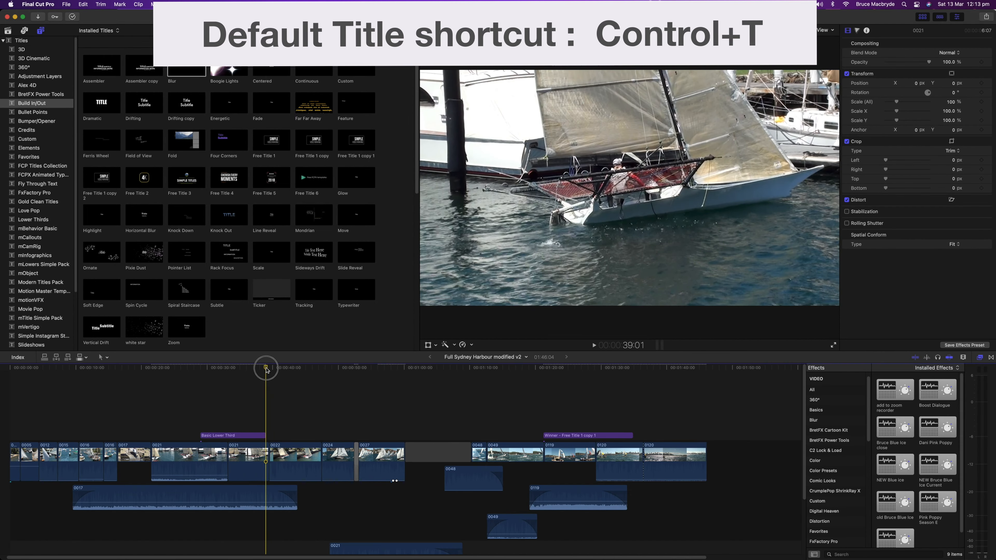
left_click_drag(265, 367, 313, 379)
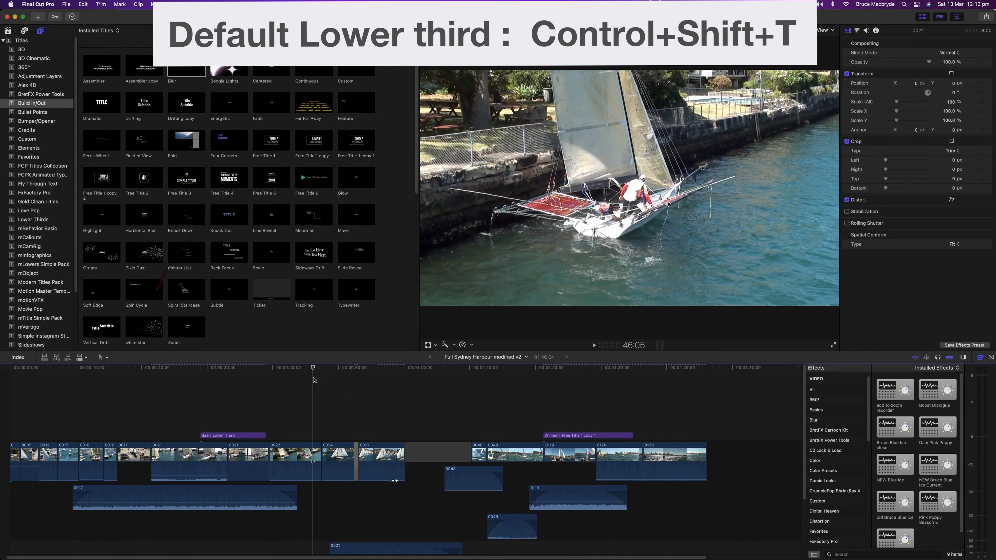
key("ctrl+t")
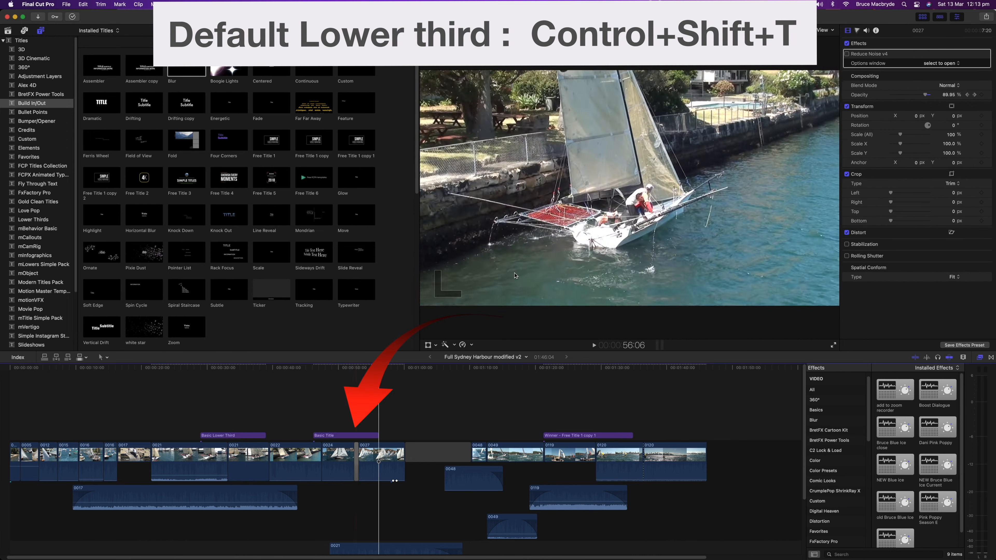
Open the Blur copy title in Motion and inspect its published parameters and animation
right_click(331, 98)
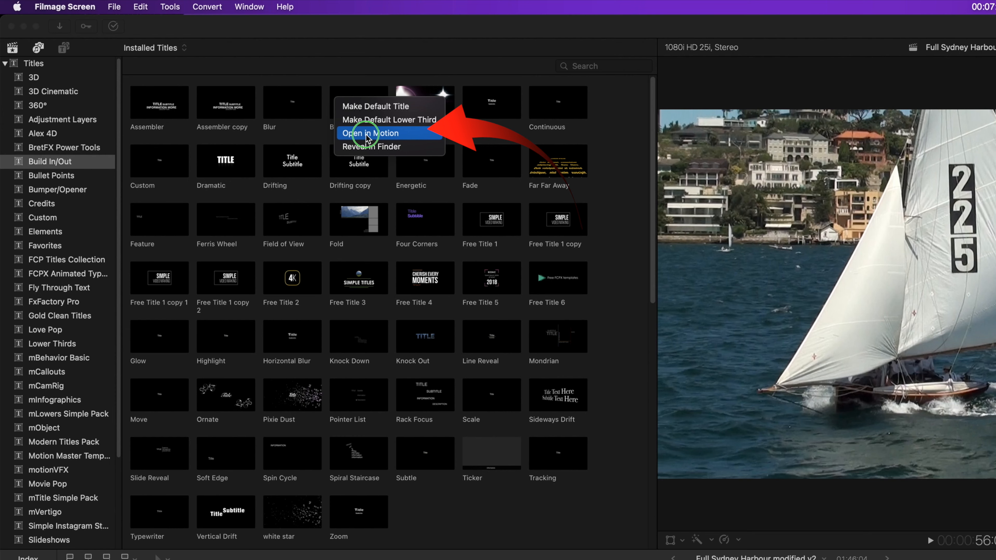
left_click(367, 132)
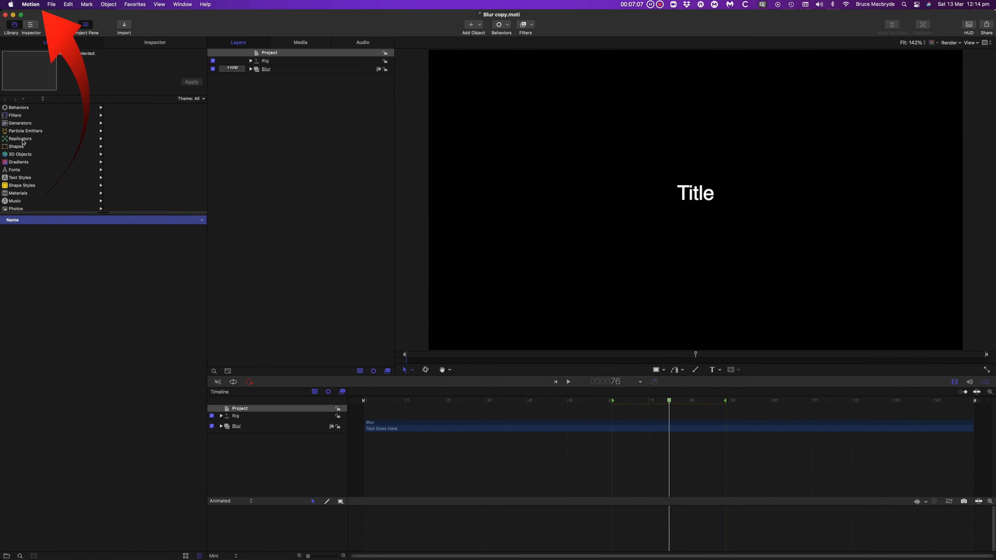
left_click(159, 43)
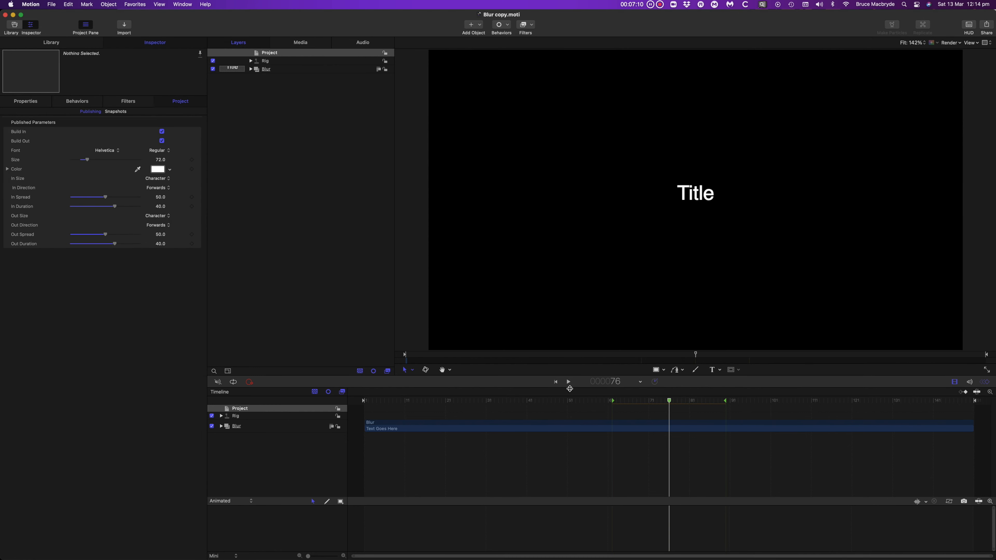
left_click_drag(711, 405, 551, 410)
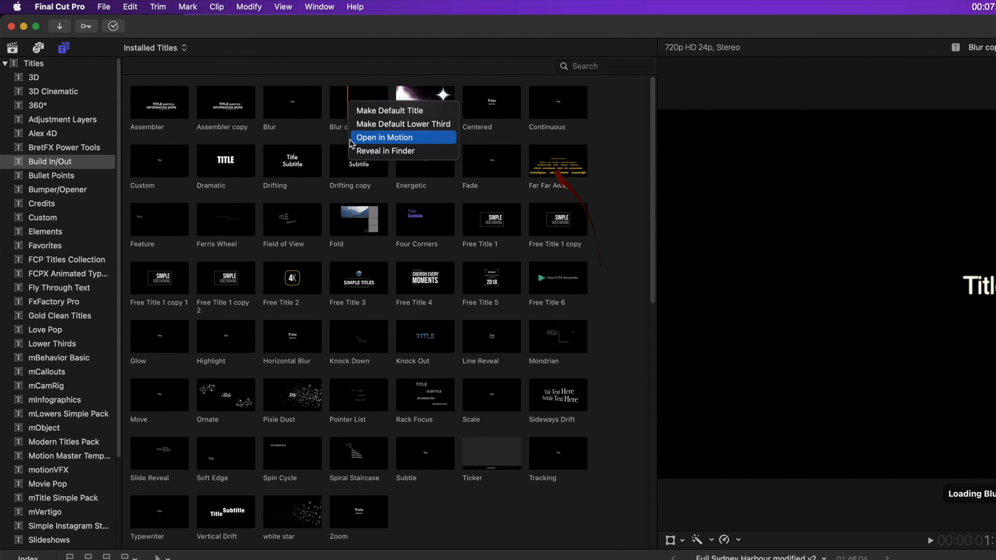
Reveal the Blur copy title in Finder, check its folder path, and return to Final Cut Pro
left_click(430, 156)
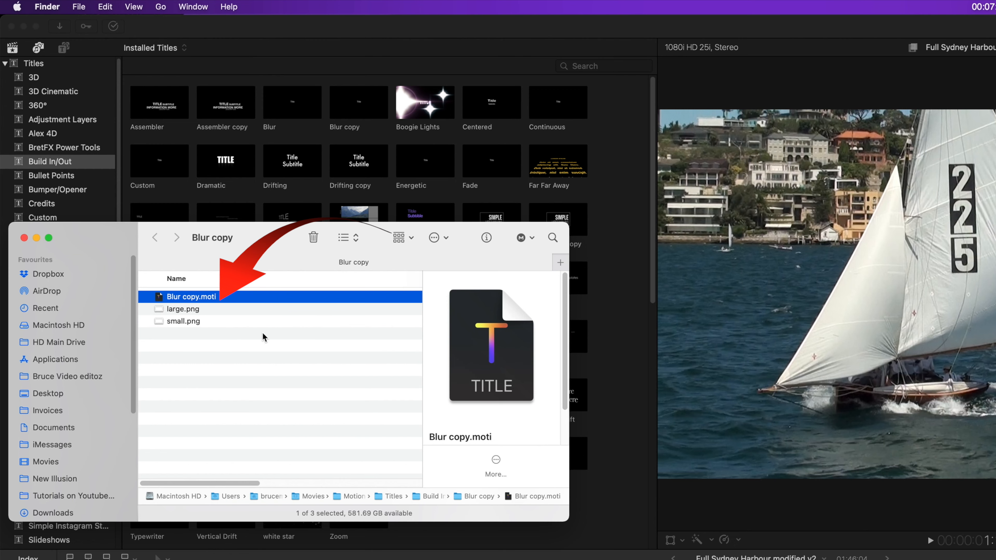
left_click(226, 237, "super")
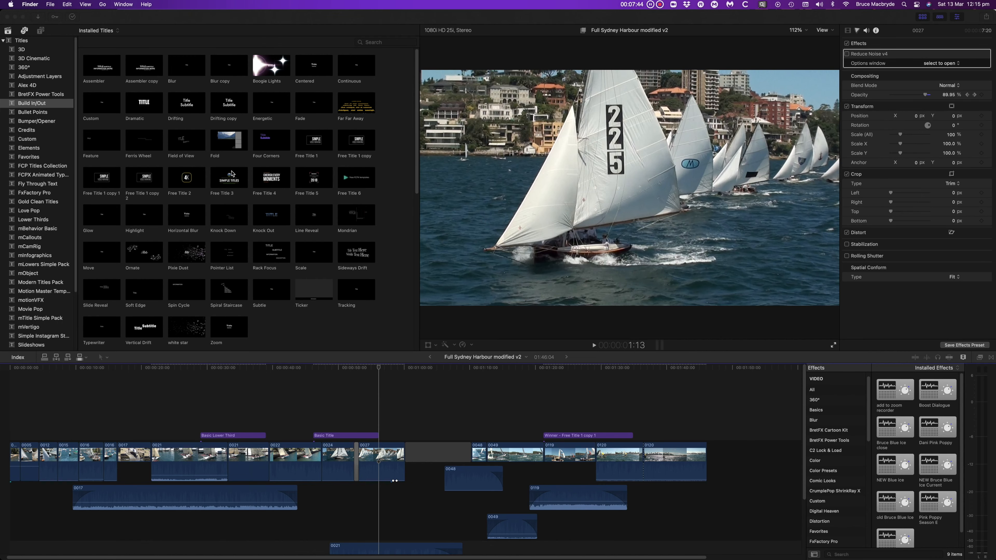
left_click(5, 43)
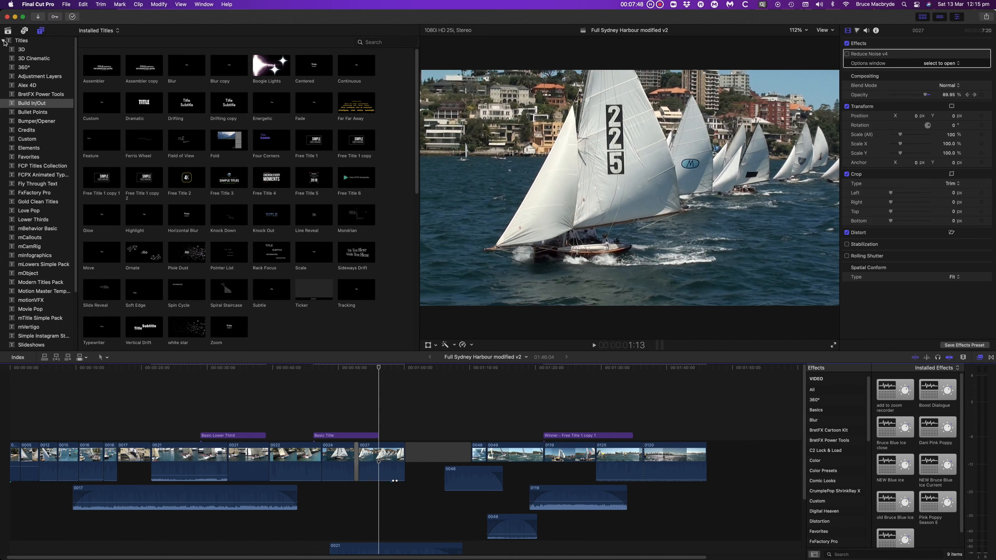
Collapse the Titles category list and expand the Generators categories
left_click(3, 41)
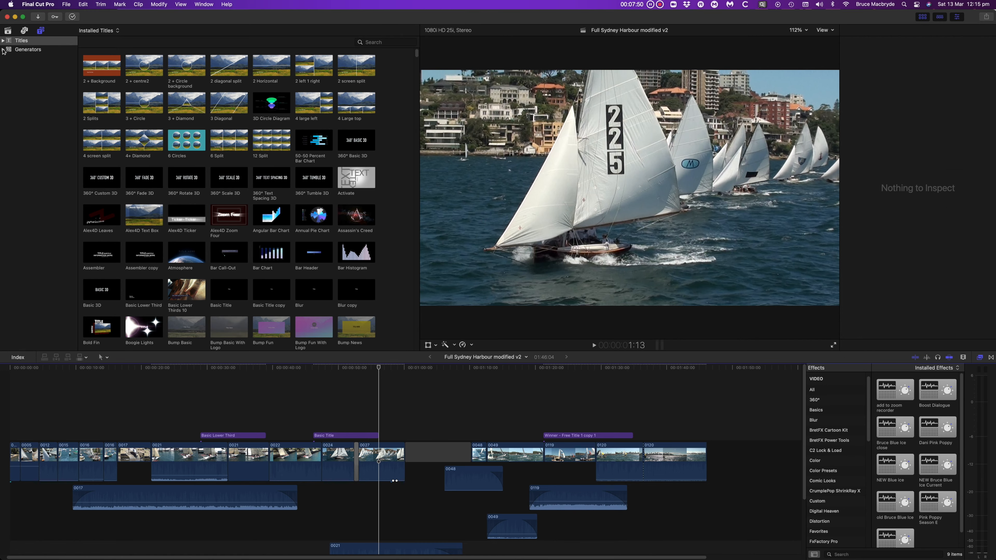
left_click(3, 50)
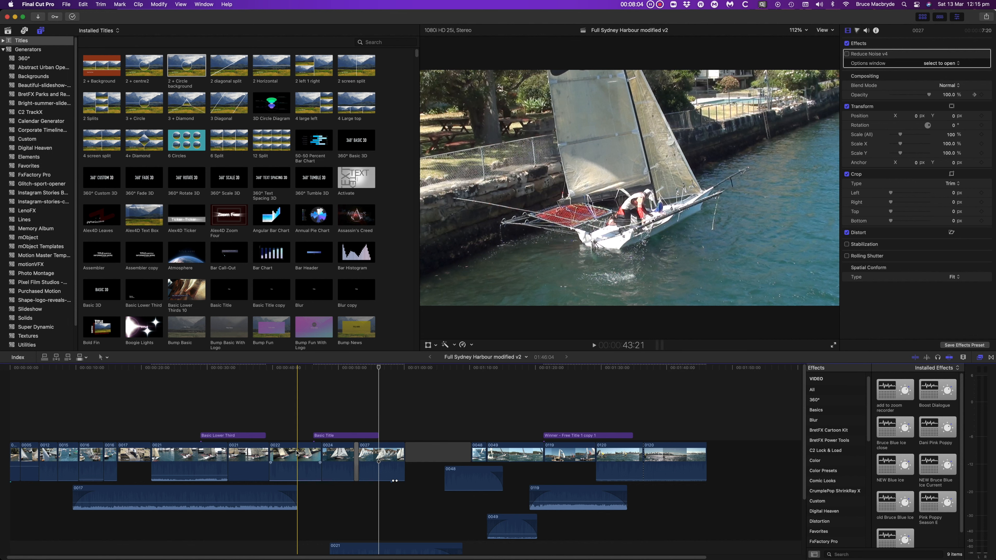
Select clip 0022 in the timeline, check the viewer's Transform, Crop and Distort commands, and turn on the Transform tool
left_click(297, 453)
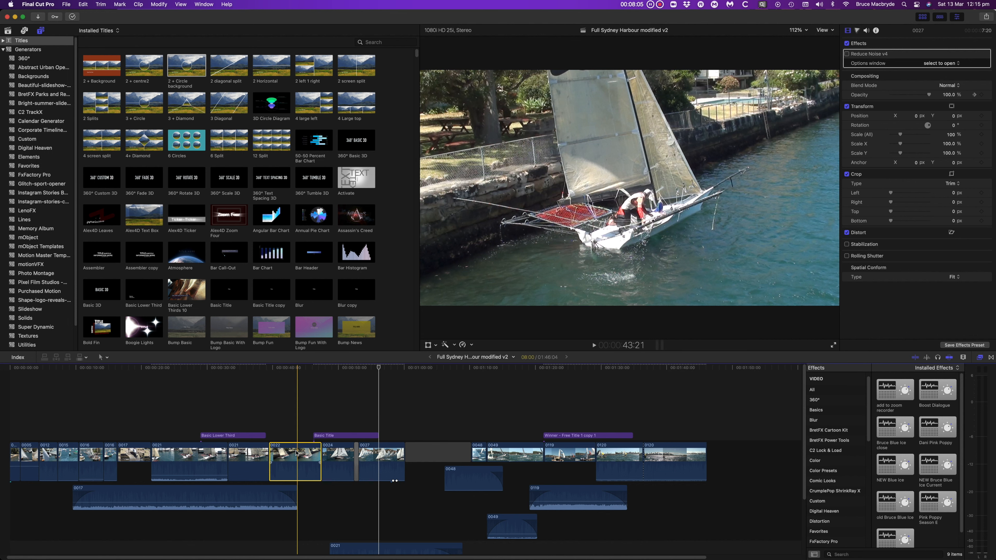
right_click(554, 205)
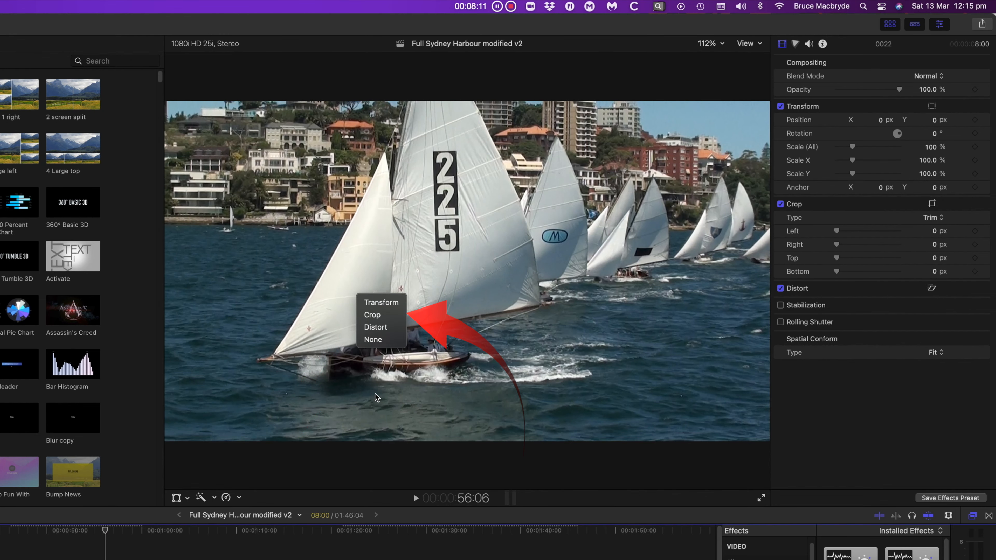
left_click(177, 499)
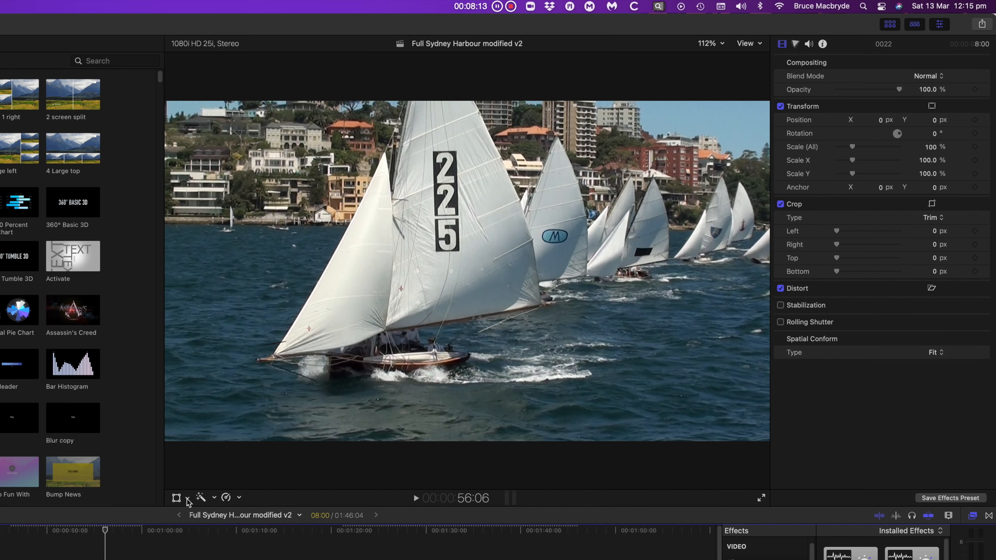
left_click(178, 499)
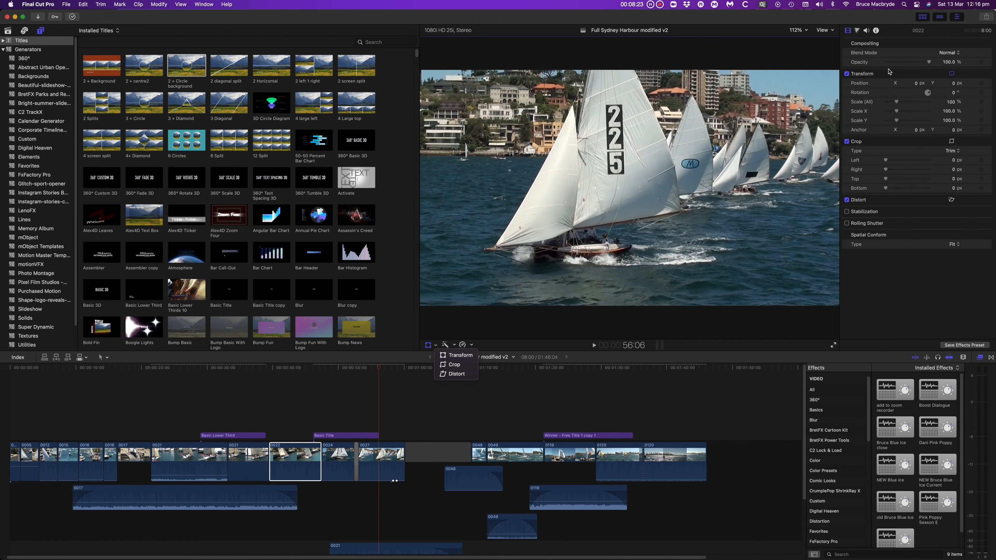
Examine the reset and keyframe commands for clip 0022's Transform and Crop parameter groups
right_click(888, 73)
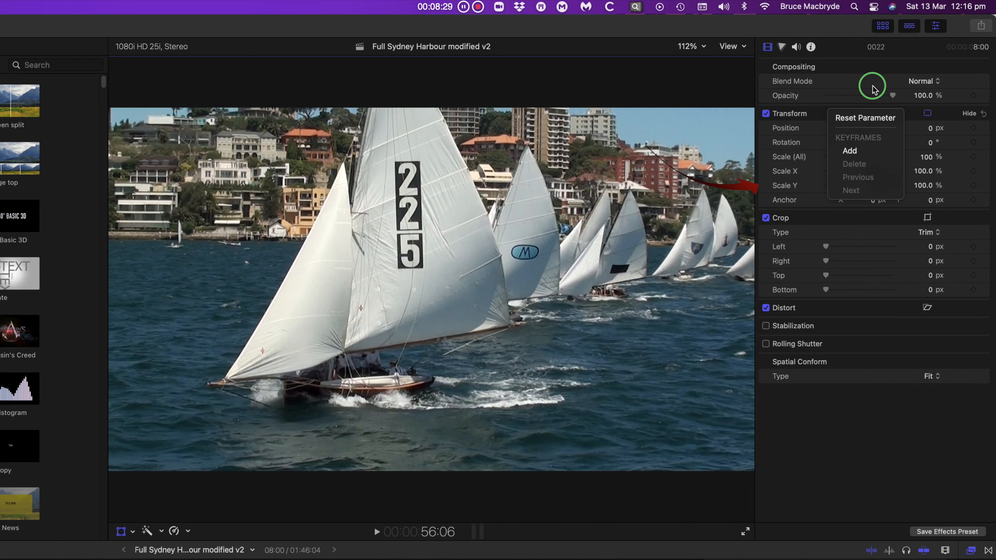
left_click(849, 150)
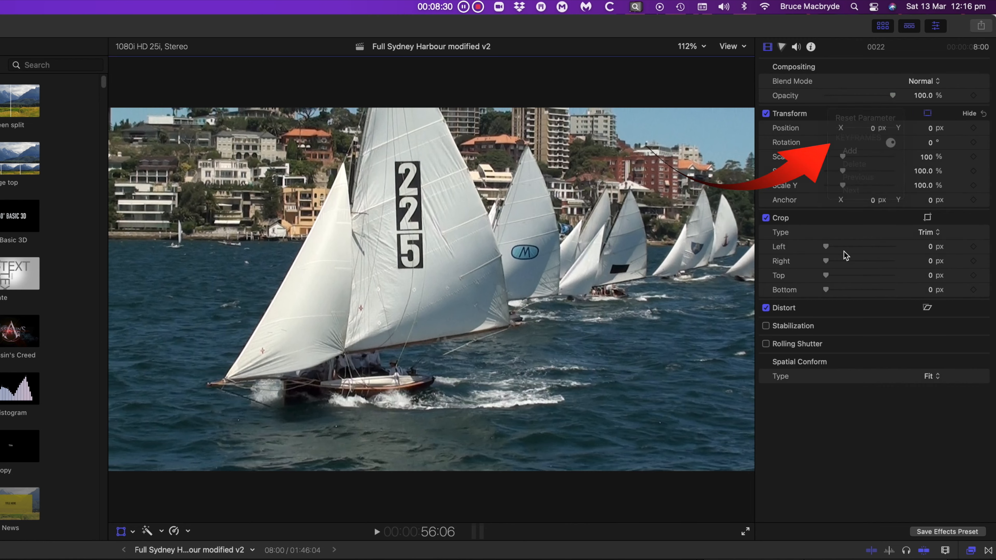
right_click(823, 221)
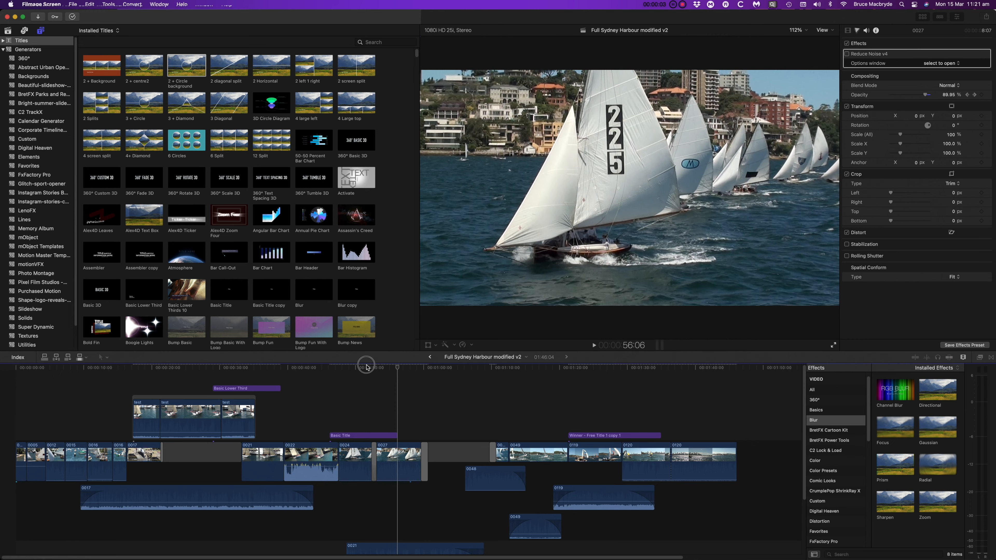
Select the Basic Title clip and examine its text's editing, Share, Spelling and Grammar, and Substitutions commands
left_click(361, 436)
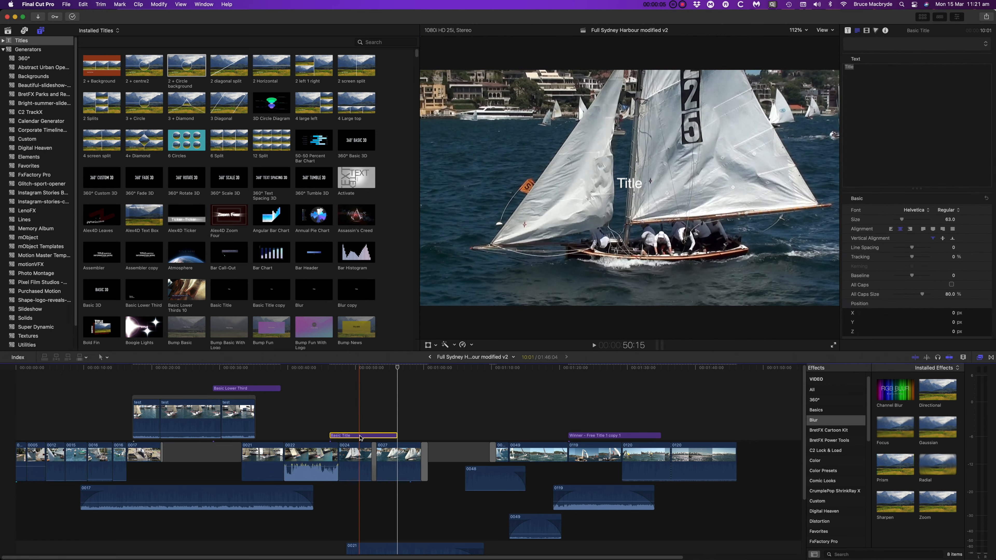
right_click(850, 66)
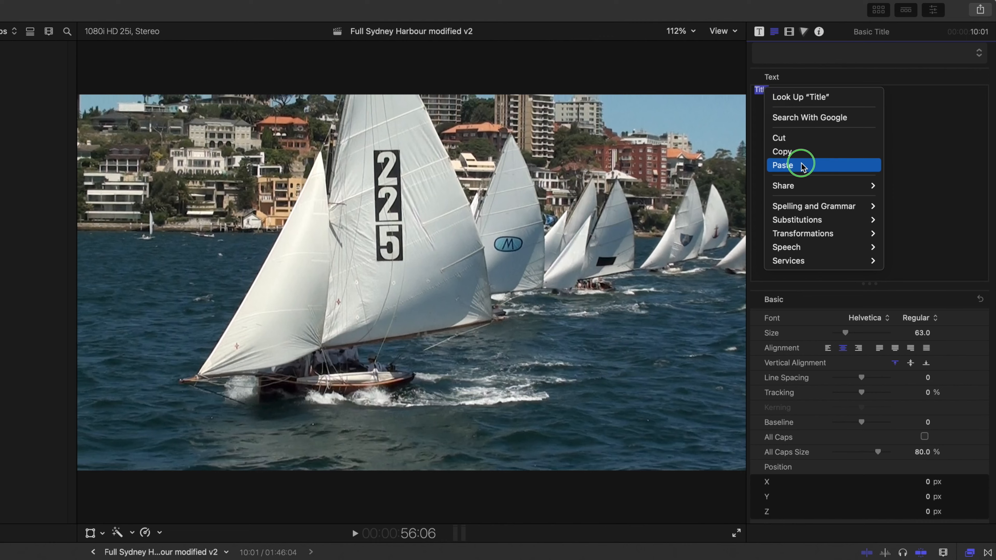
mouse_move(814, 185)
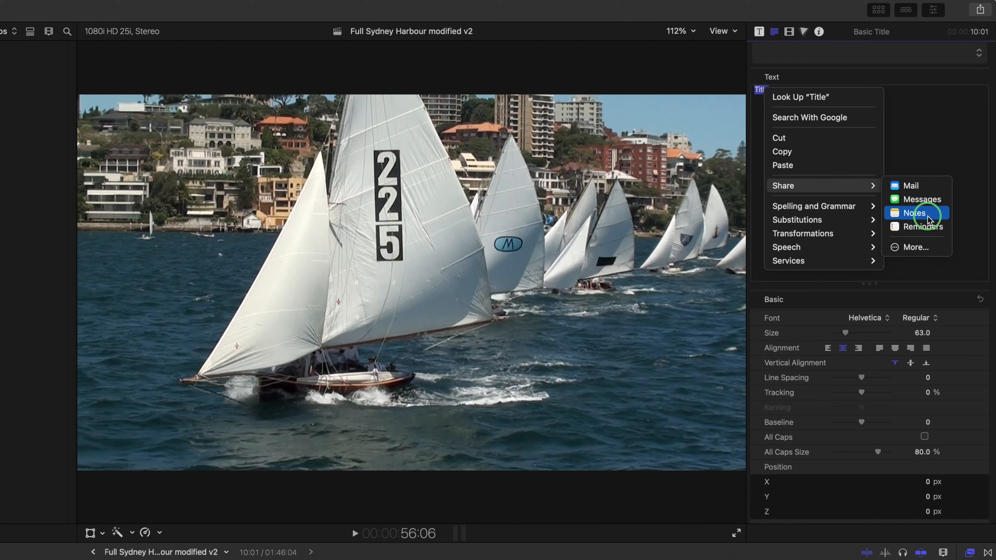
mouse_move(818, 204)
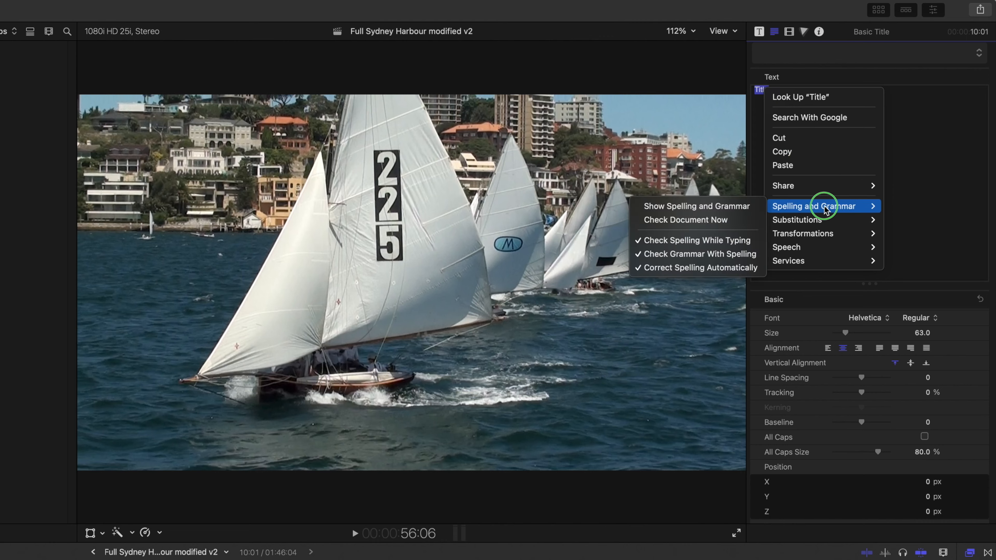
mouse_move(810, 221)
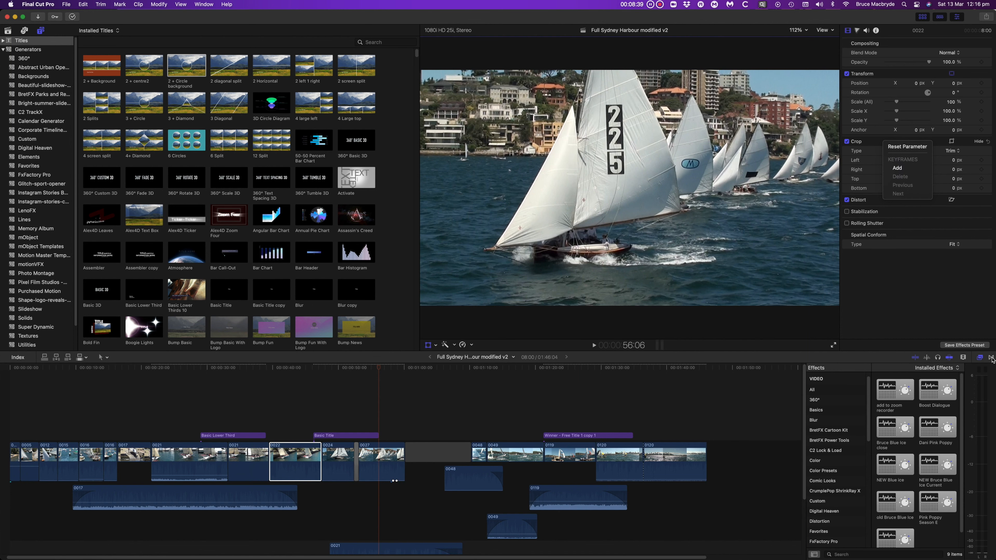
Show the Dissolves transitions and make Cross Dissolve the default transition
left_click(992, 357)
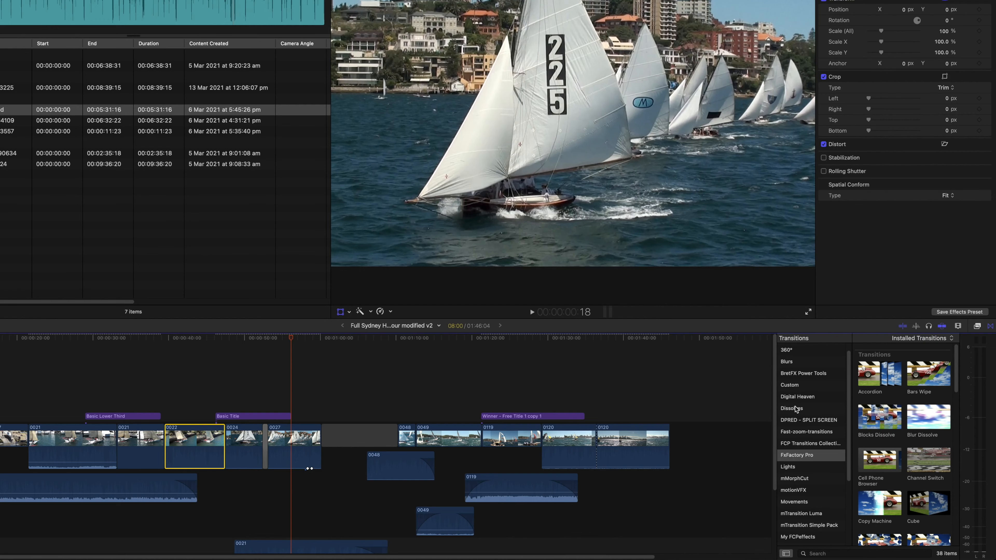
left_click(795, 409)
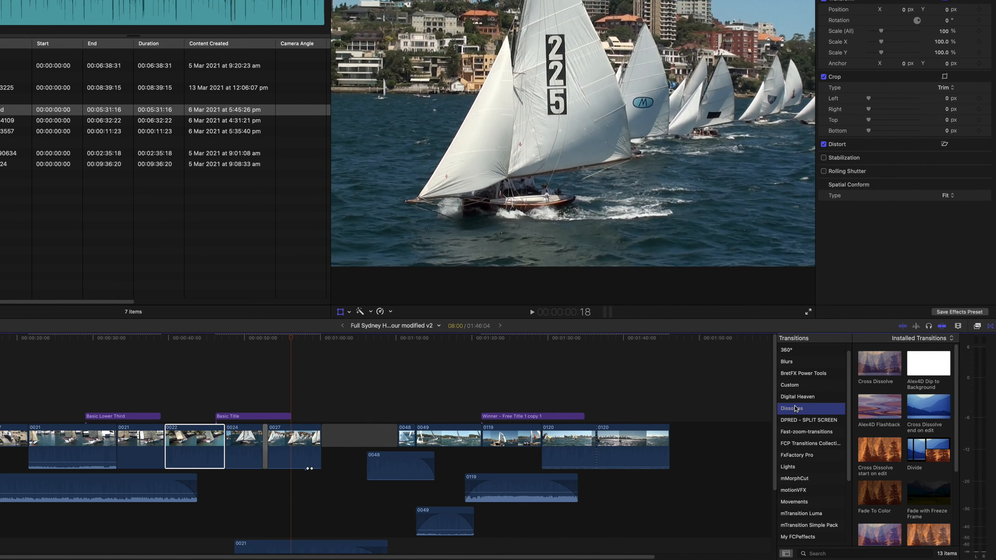
right_click(877, 370)
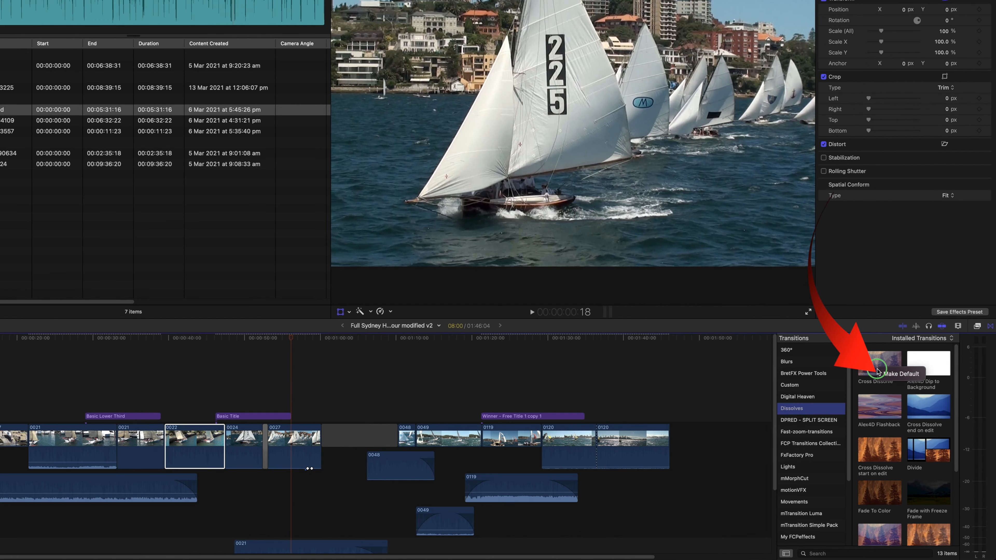
left_click(902, 374)
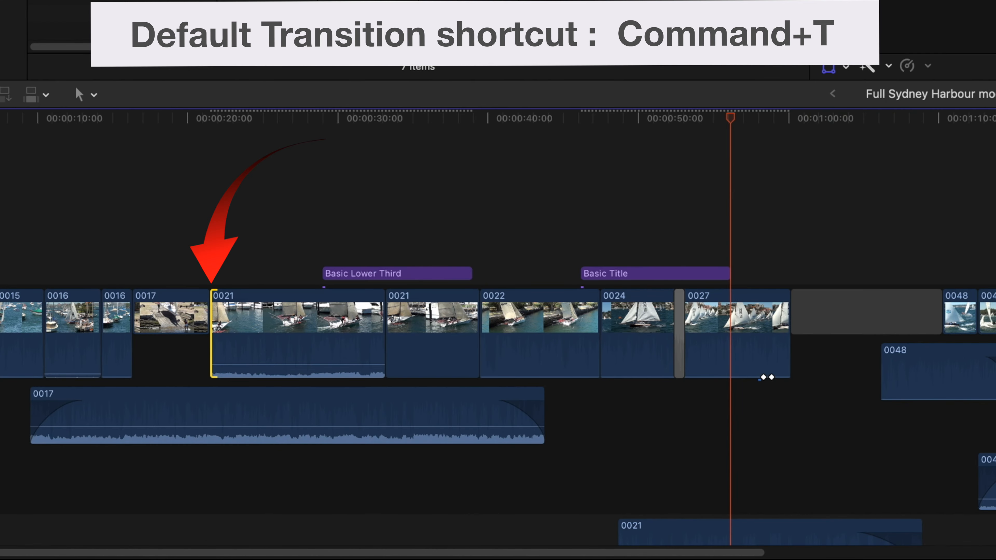
Add the default transition at the edit between clips 0017 and 0021, and play it back
key("super+t")
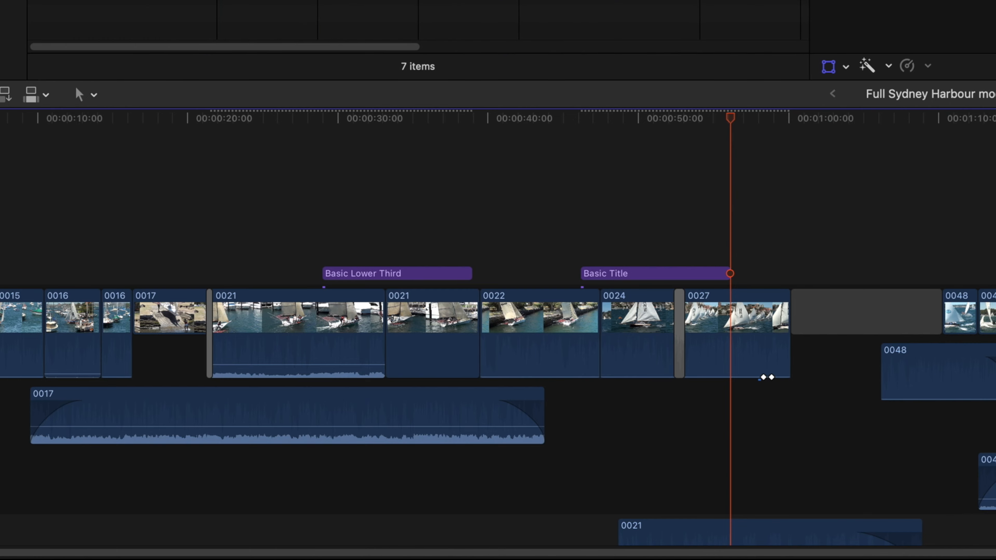
left_click_drag(222, 119, 209, 125)
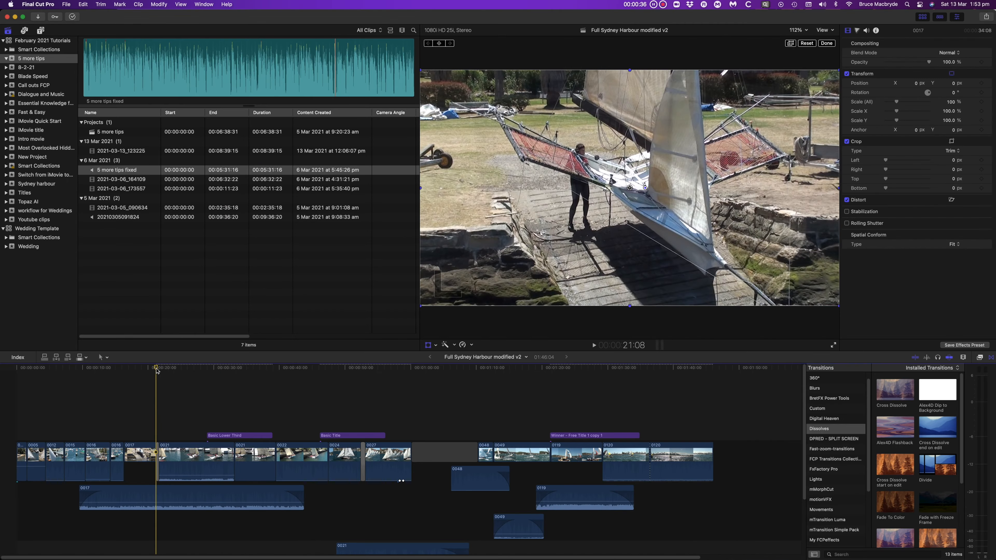
key("space")
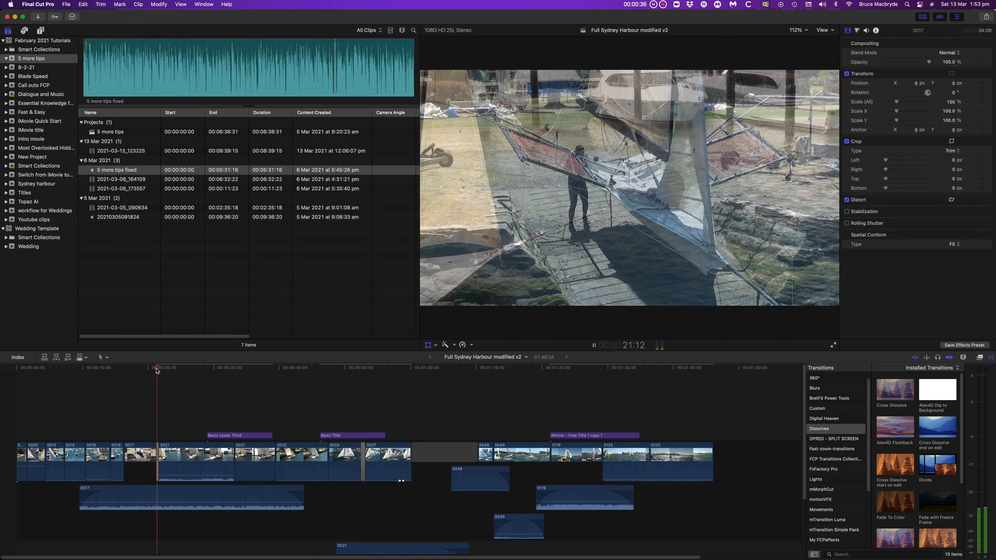
key("space")
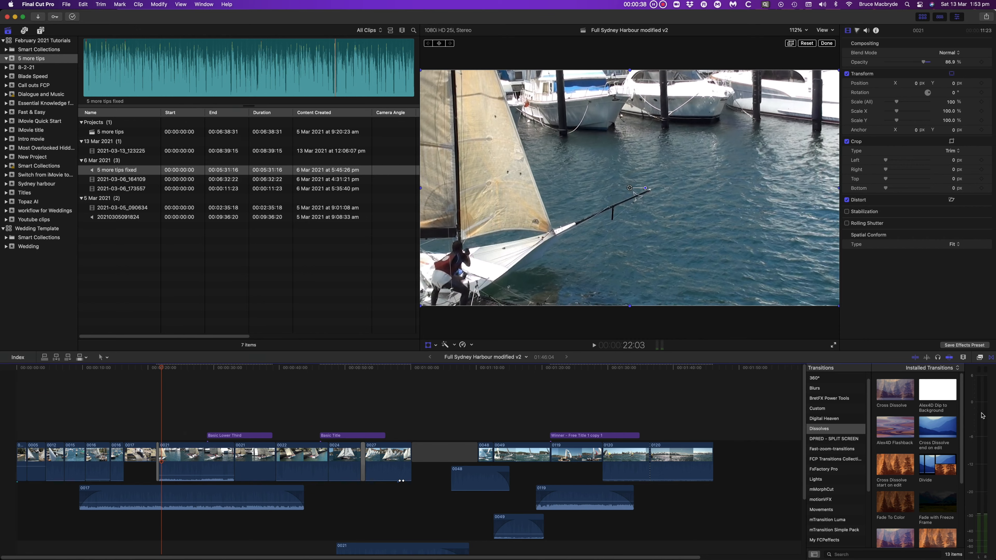
Check the commands for a built-in dissolve, reveal the Alex4D Flashback transition in Finder, and return to Final Cut Pro
right_click(883, 460)
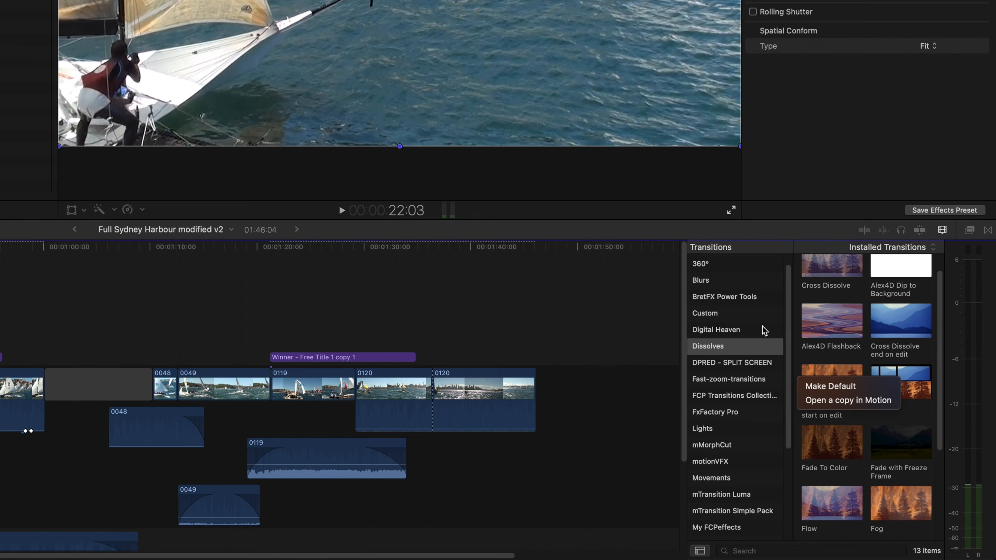
right_click(829, 322)
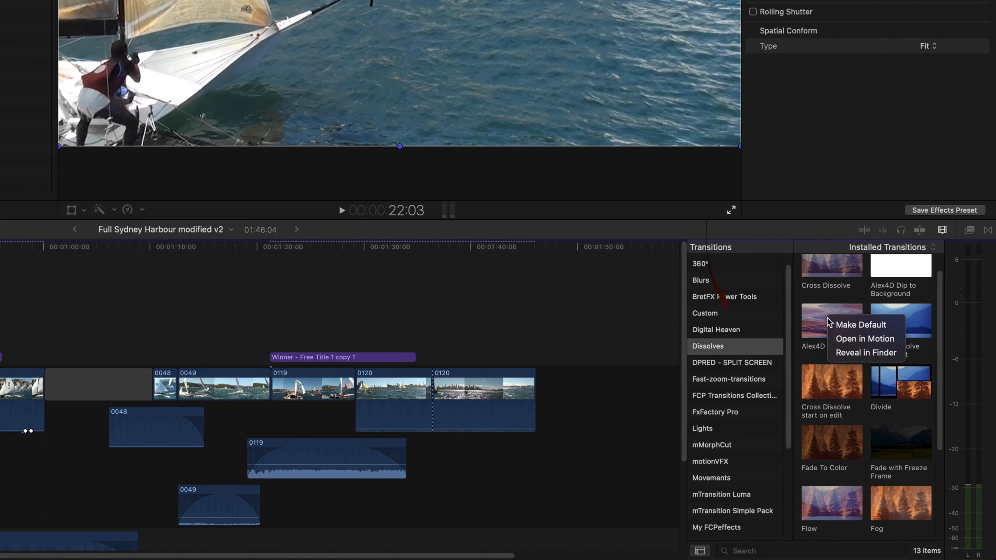
left_click(851, 352)
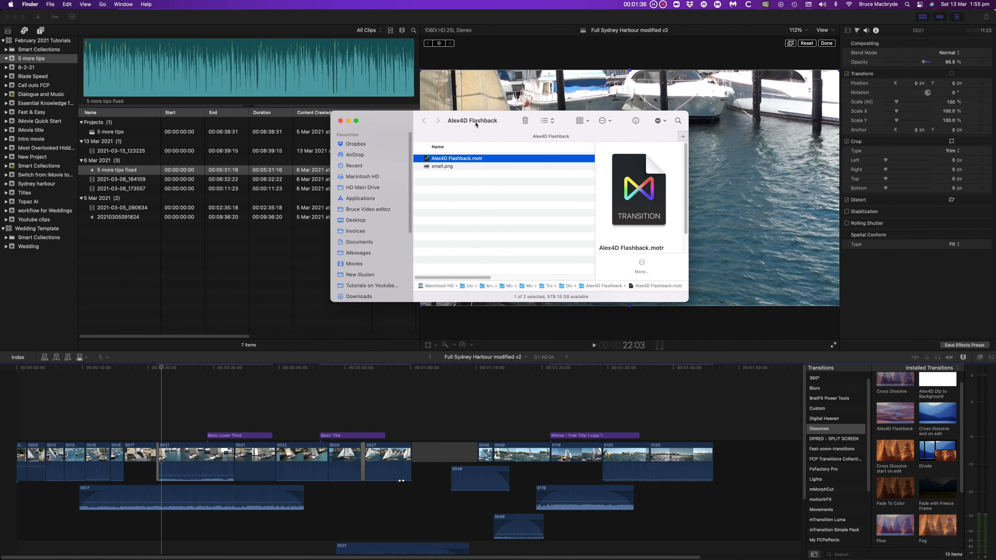
left_click(476, 125, "super")
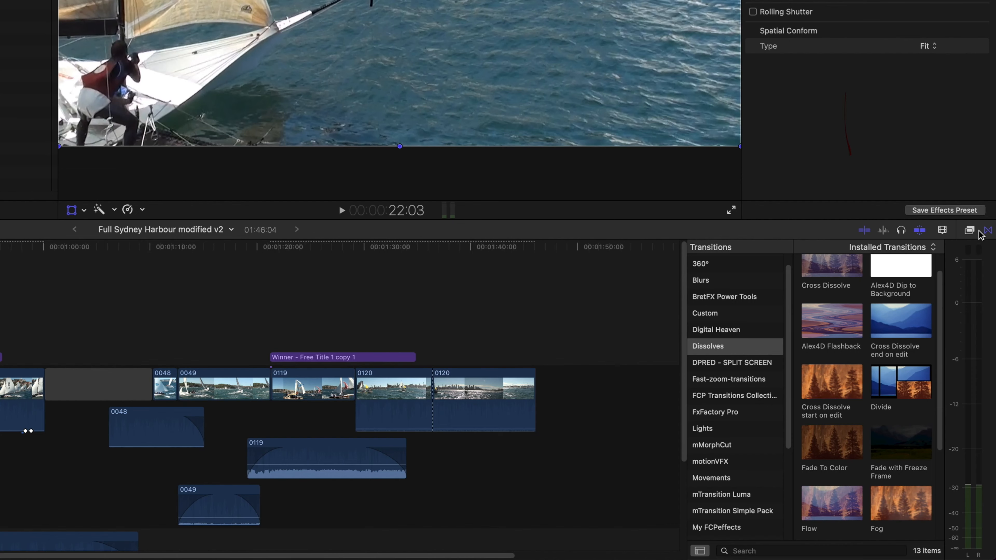
Show the Blur video effects and make Focus the default video effect
left_click(971, 231)
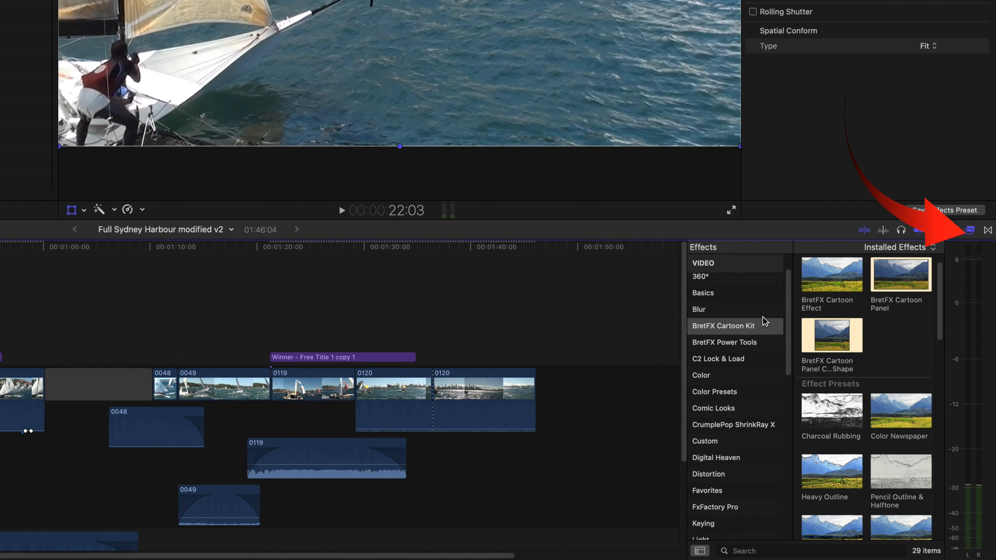
left_click(702, 346)
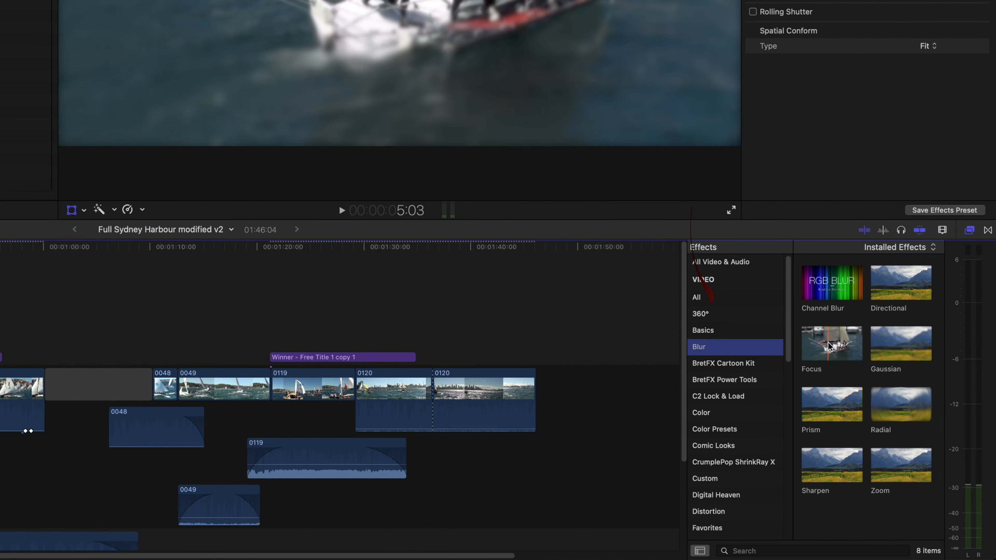
right_click(828, 348)
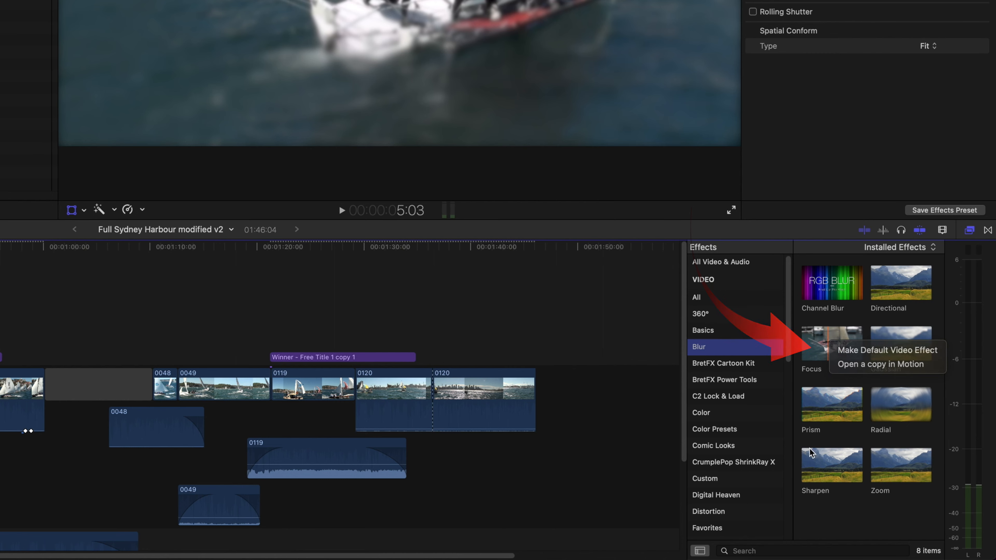
left_click(887, 350)
Examine the paste, spelling, substitution and speech commands available in the effects search field
left_click(771, 551)
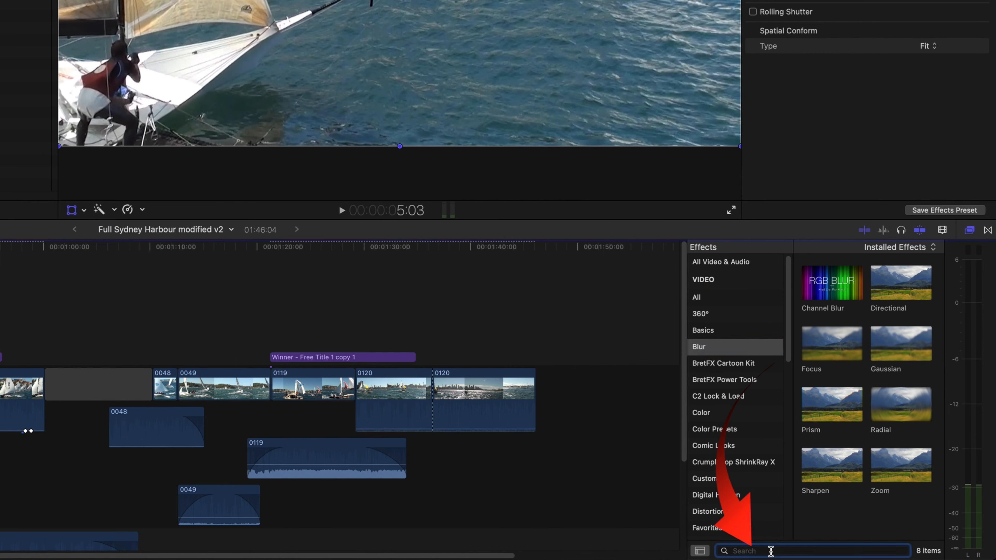
right_click(768, 549)
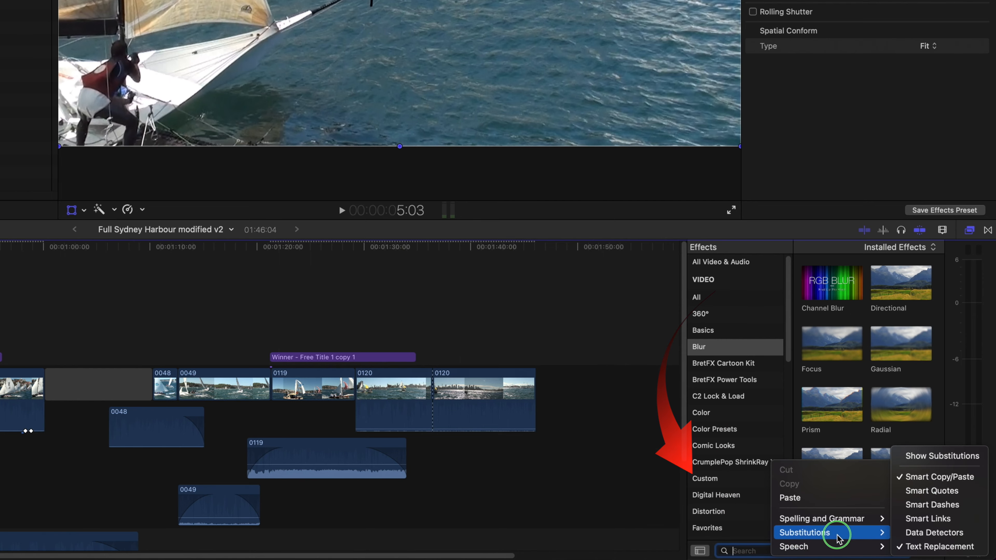
left_click(665, 471)
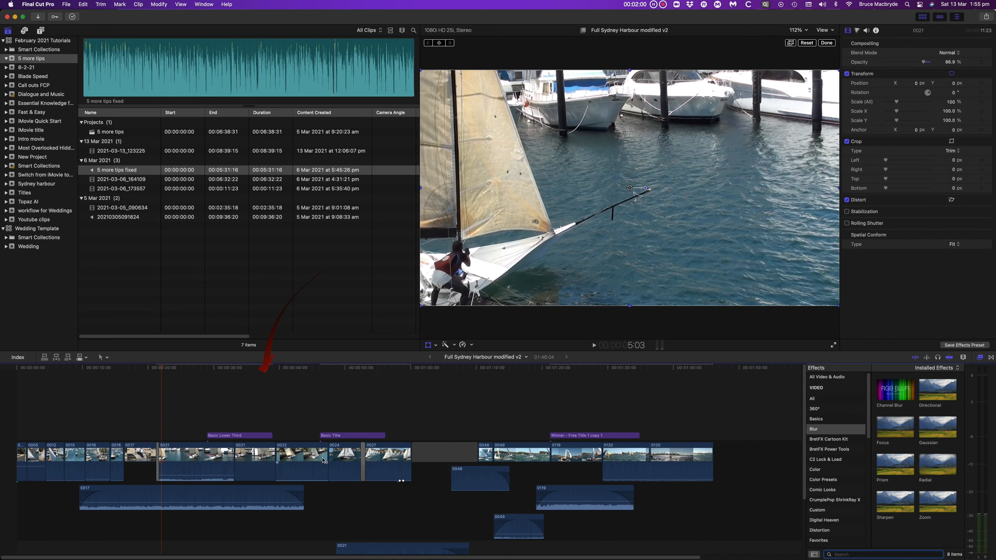
Examine the context commands for clip 0022 in the timeline, including New Compound Clip
right_click(314, 457)
left_click(279, 379)
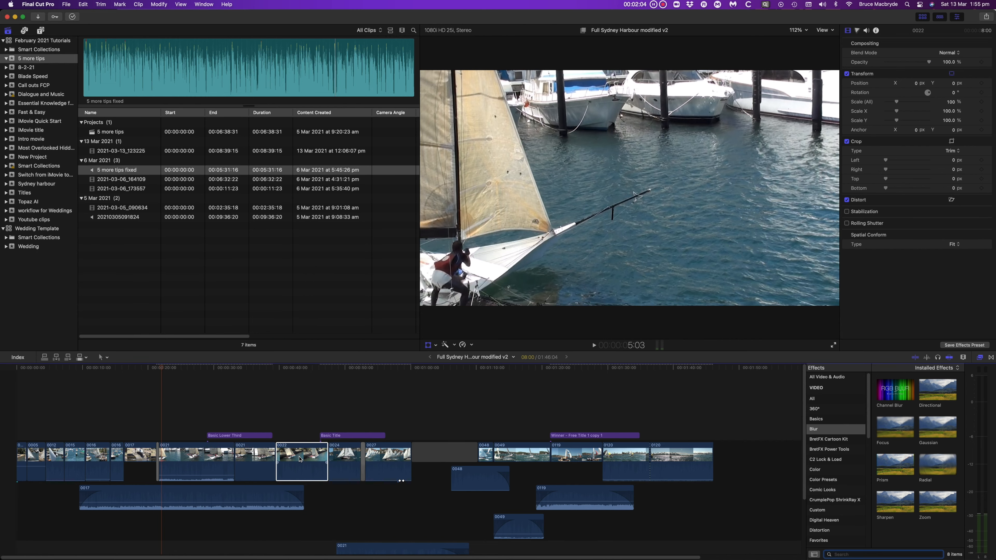
right_click(300, 459)
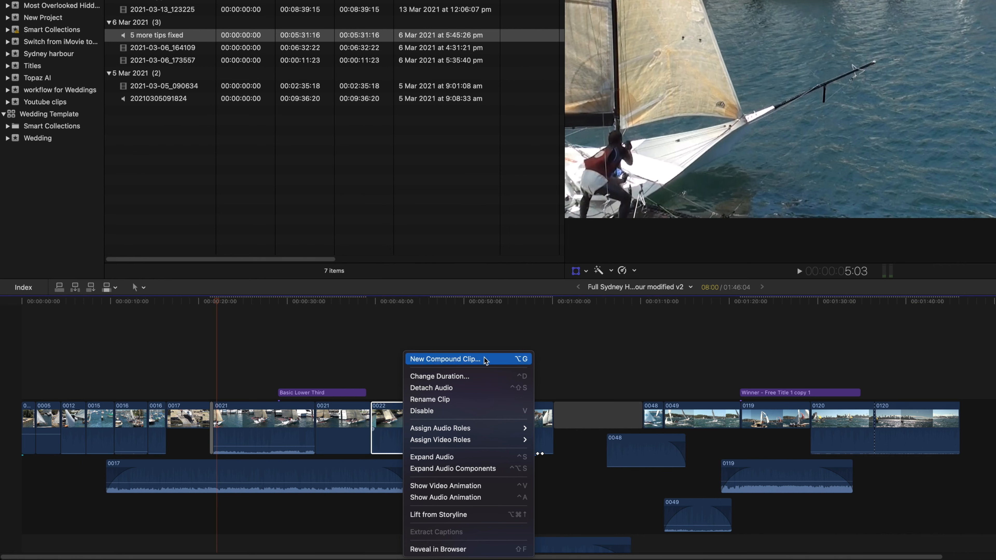
left_click(533, 338)
Select clips 0022 and 0024, check the name and event settings for a new compound clip, and cancel it
left_click_drag(462, 469, 420, 434)
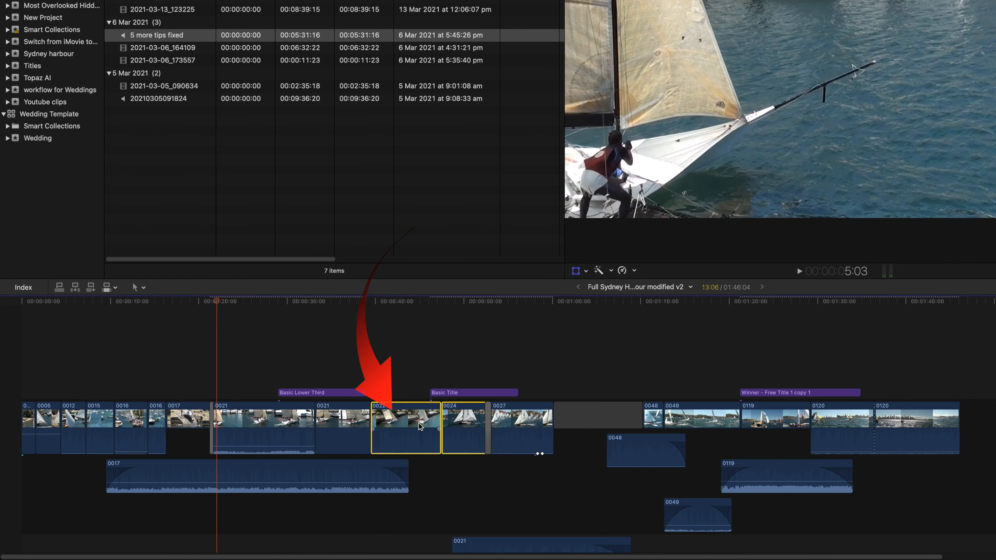
right_click(421, 433)
left_click(441, 361)
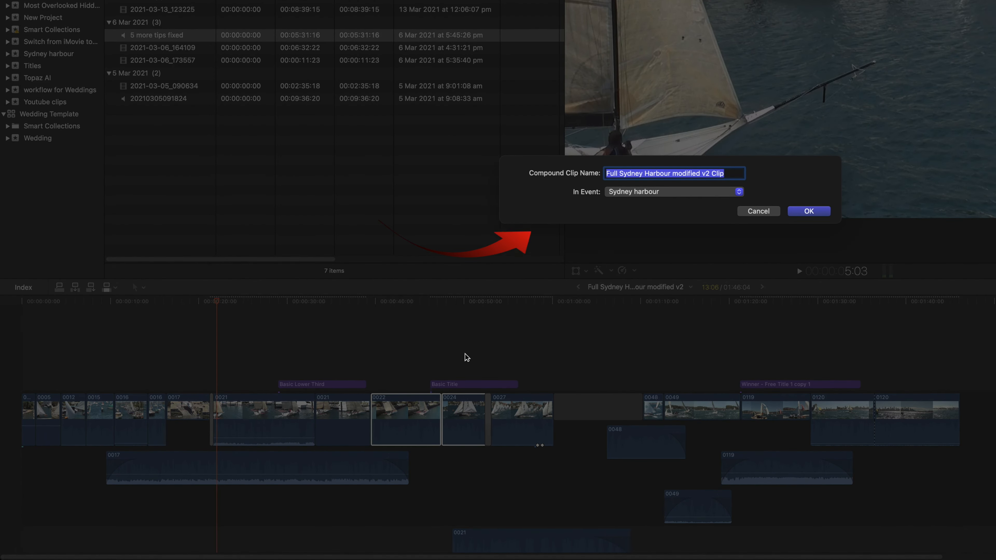
left_click(758, 212)
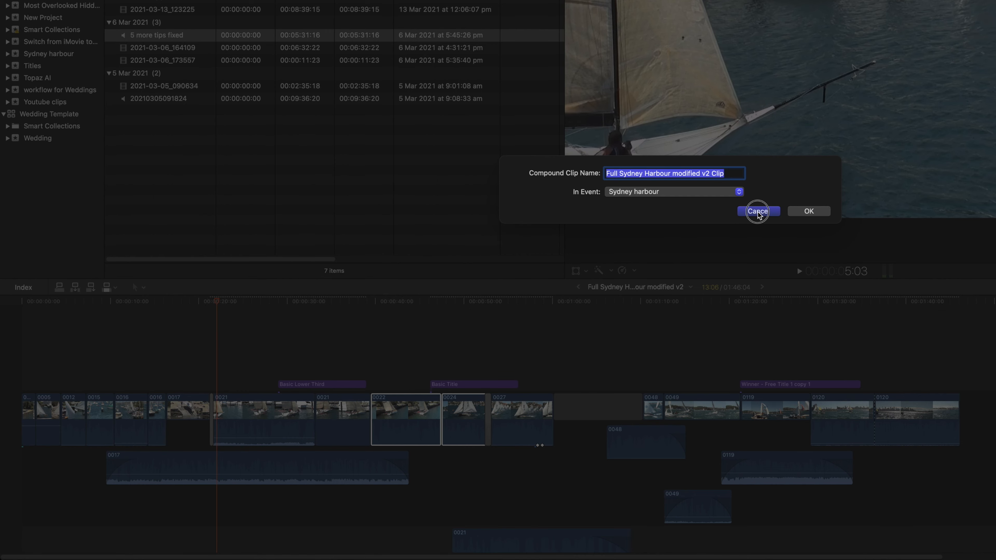
Change the duration of timeline clip 0022 to 9 frames
left_click(417, 418)
right_click(417, 418)
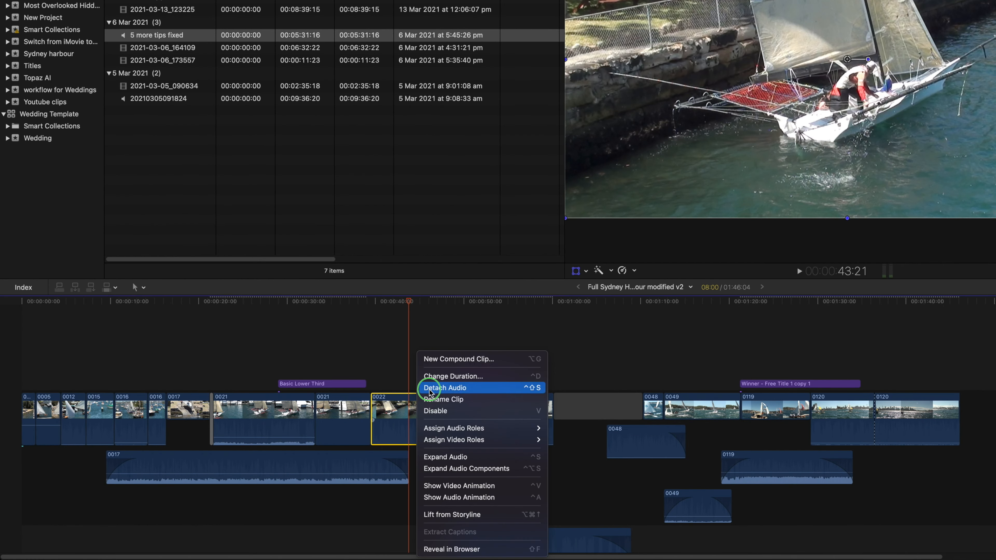
left_click(435, 376)
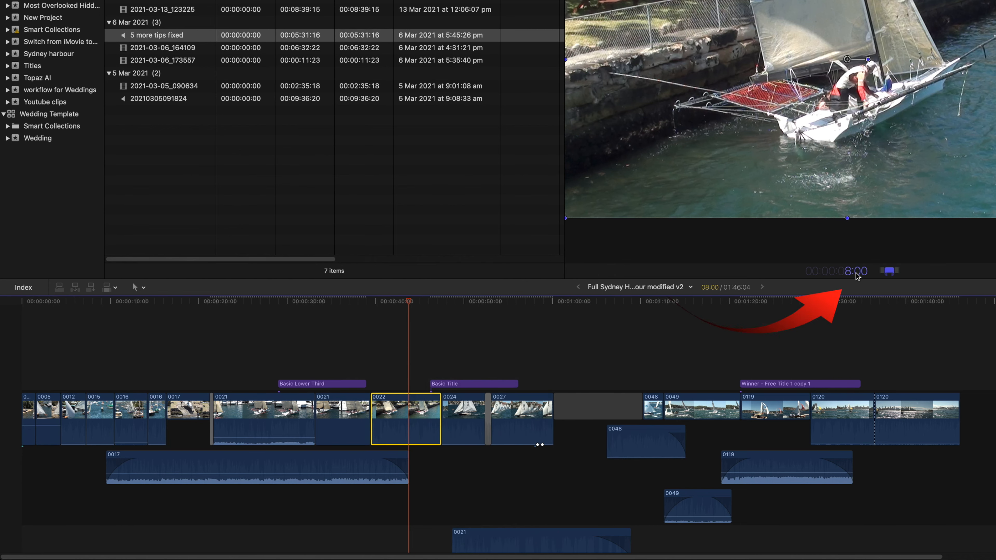
type("9")
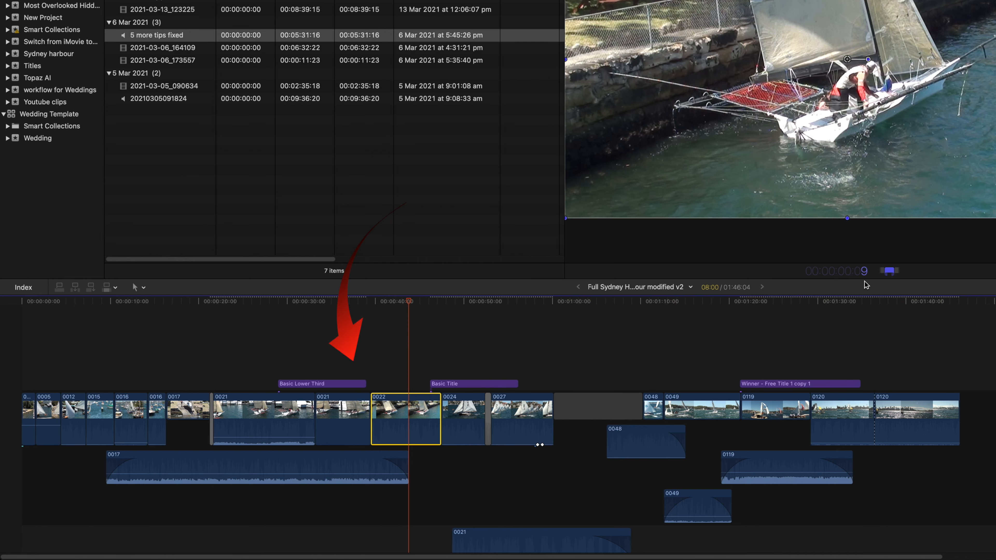
key("Return")
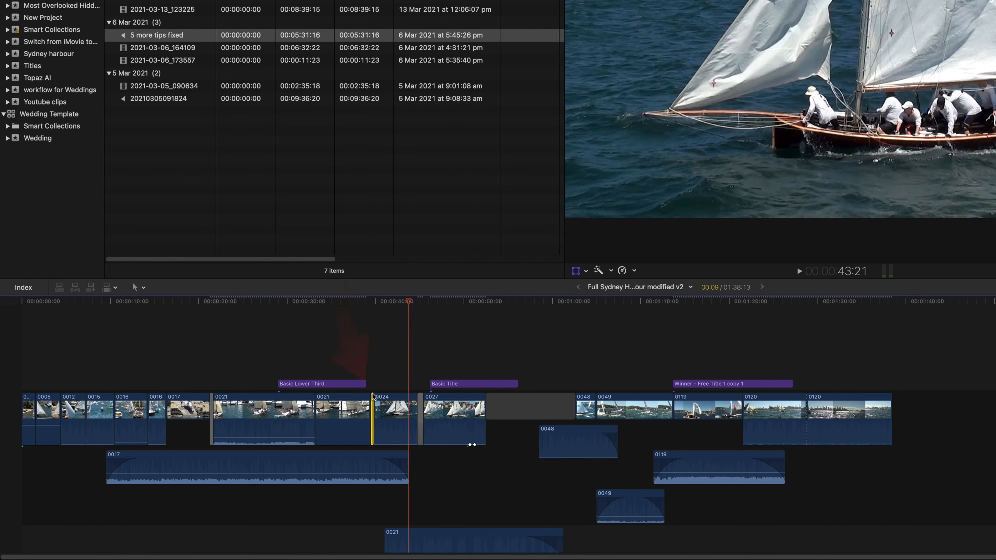
Detach the audio from the first 0021 clip in the timeline, and try moving the detached audio before undoing the move
right_click(279, 417)
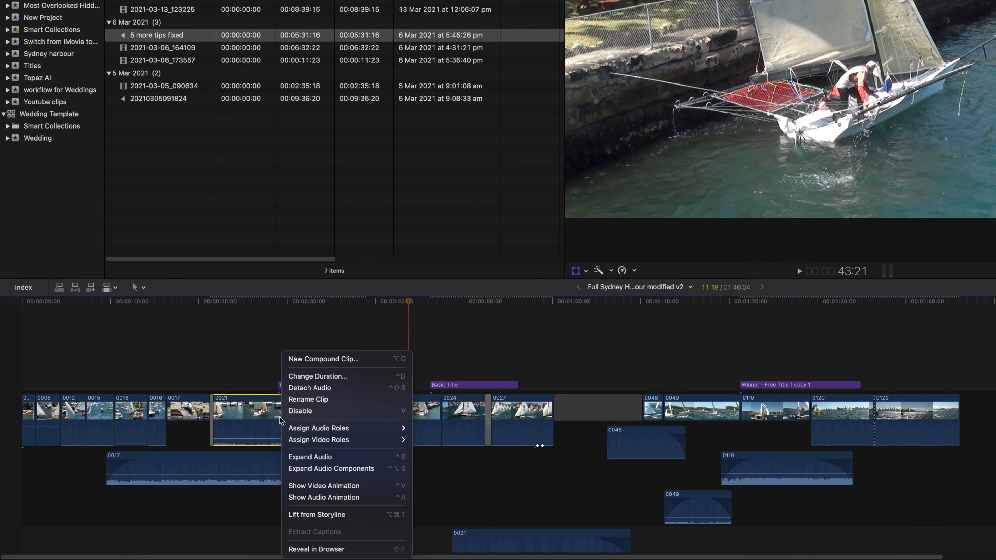
left_click(309, 388)
scroll(276, 525, "down", 5)
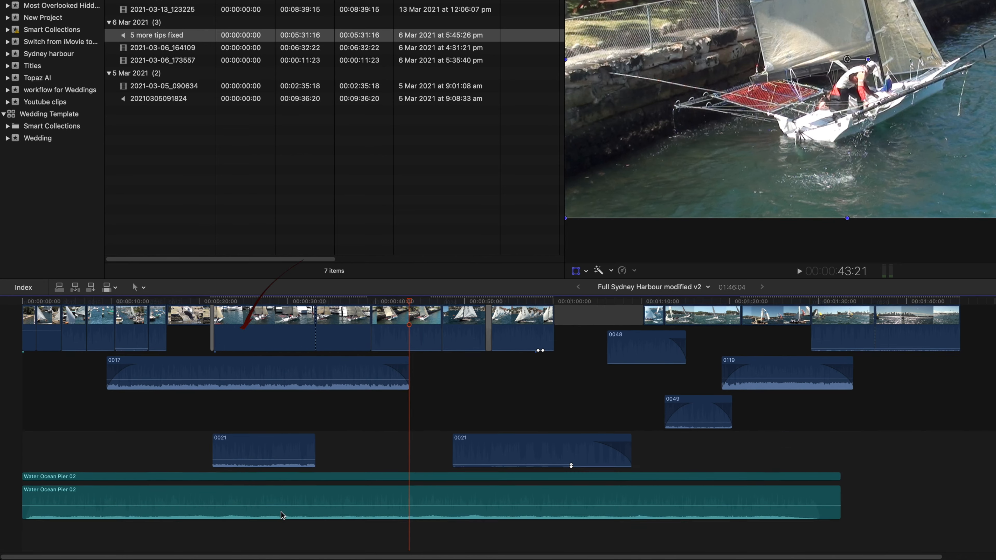
left_click_drag(276, 451, 297, 446)
key("super+z")
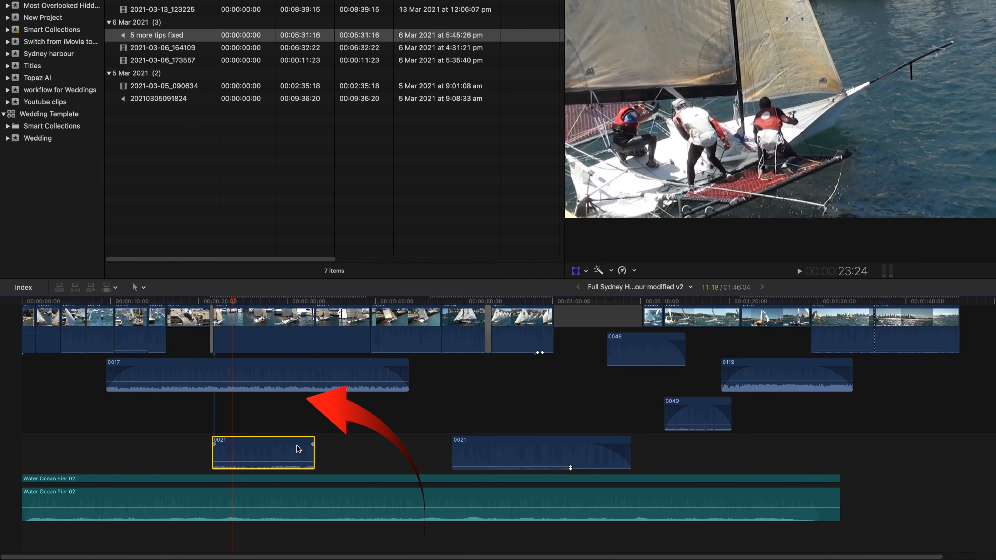
Rename the first 0021 clip in the timeline as test
right_click(246, 412)
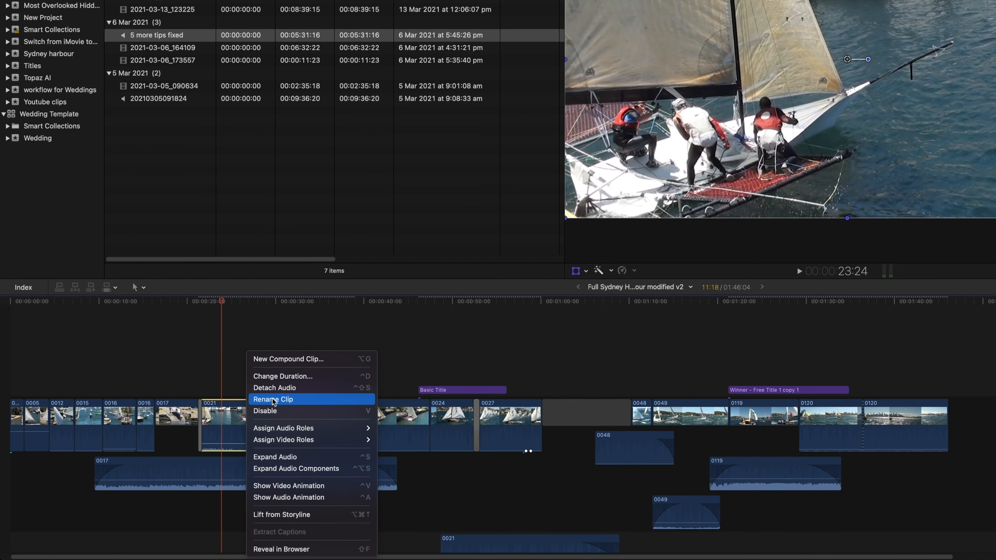
left_click(273, 399)
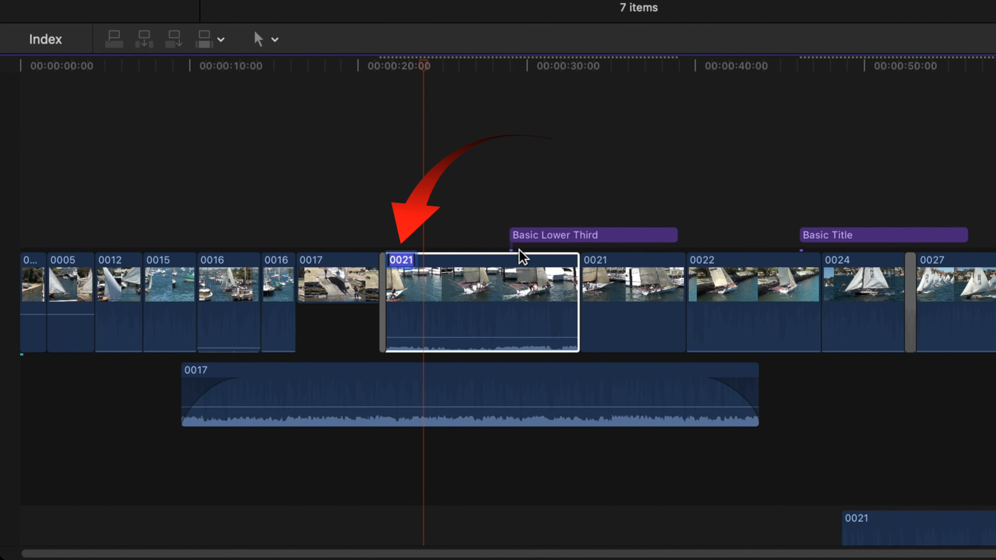
type("tes")
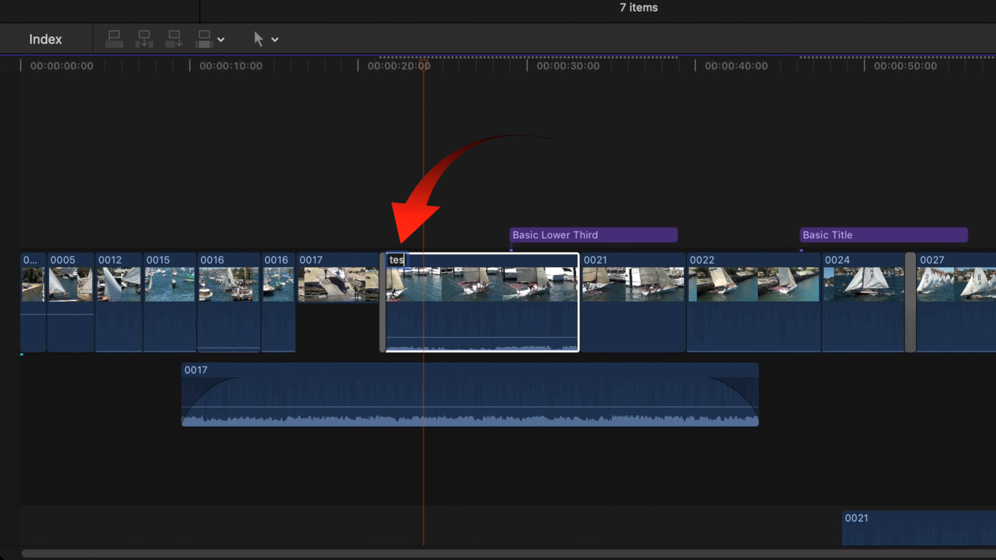
type("t")
key("Return")
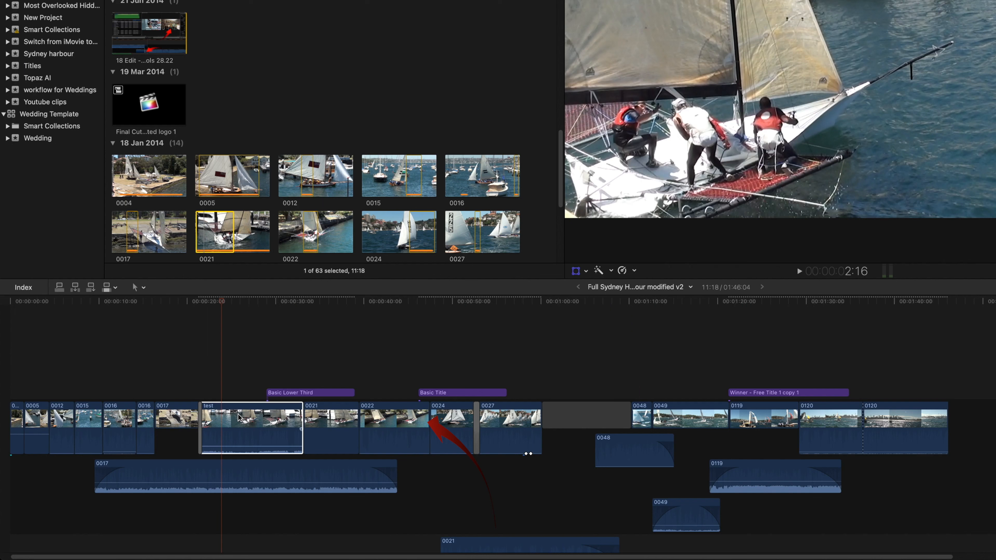
Disable the test clip in the timeline
right_click(240, 412)
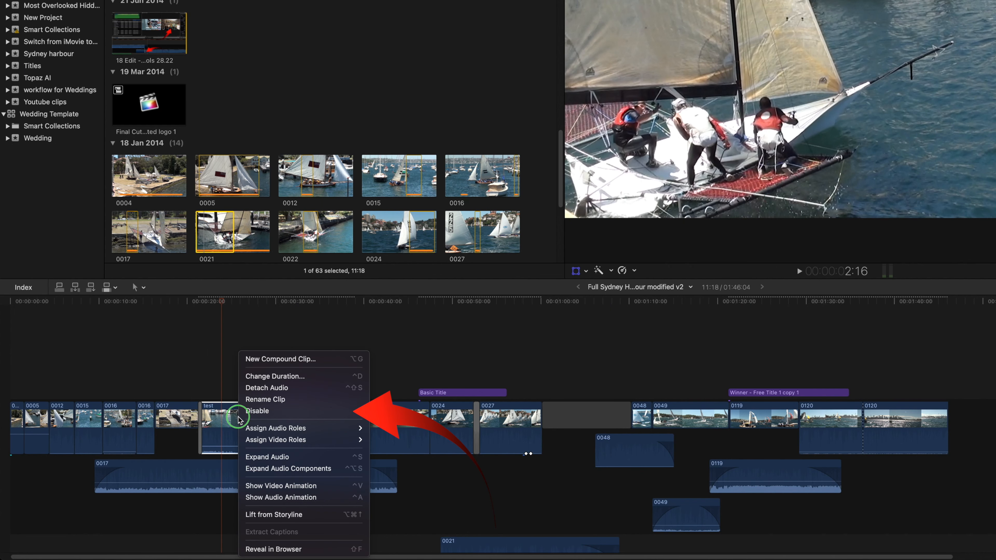
left_click(252, 412)
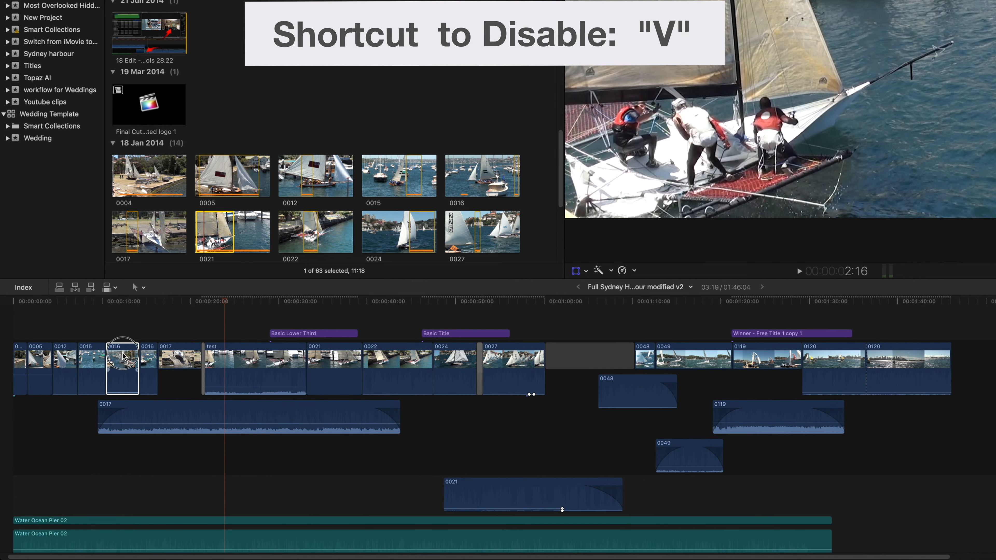
Move the first 0016 clip above the test clip as a connected clip, and toggle it disabled and enabled again
left_click_drag(121, 357, 216, 318)
scroll(233, 321, "up", 4)
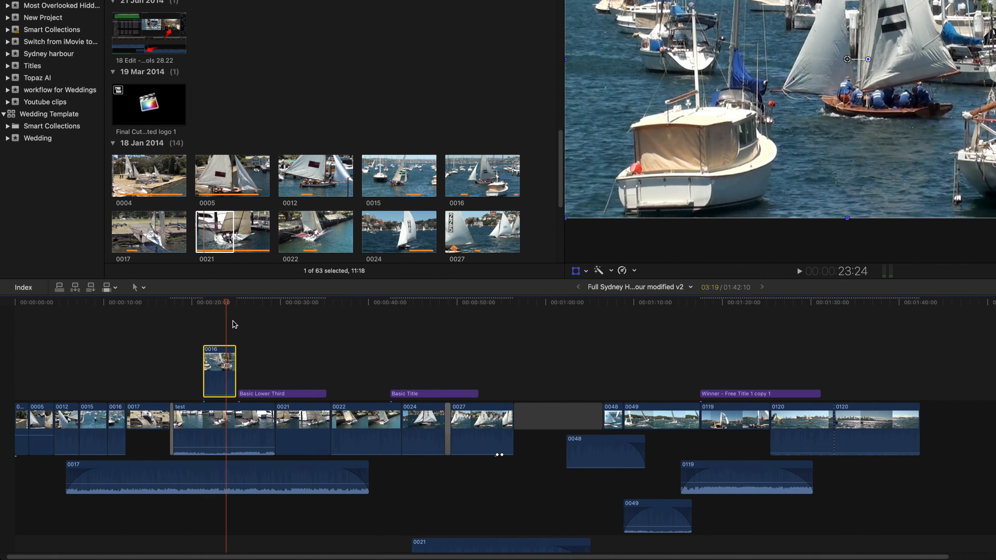
left_click(216, 307)
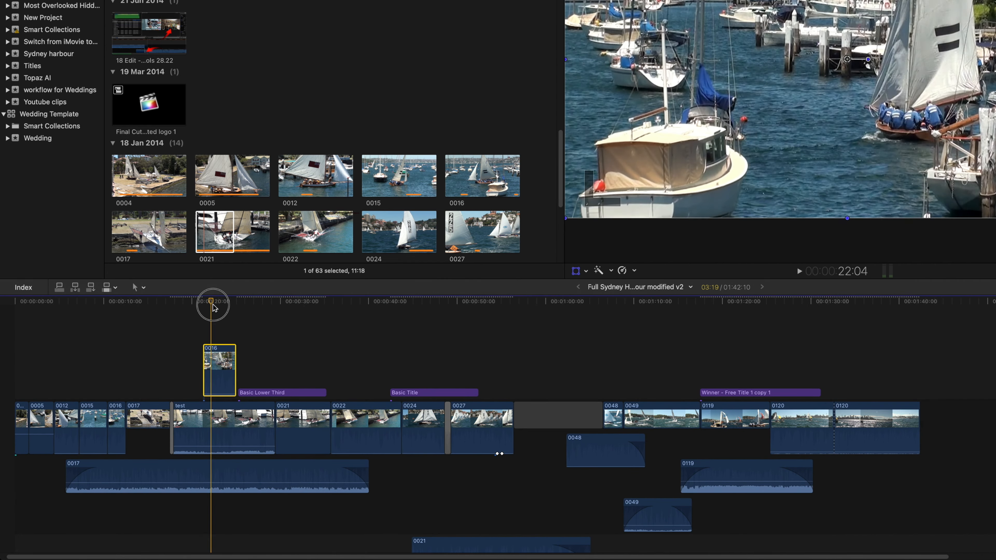
right_click(219, 362)
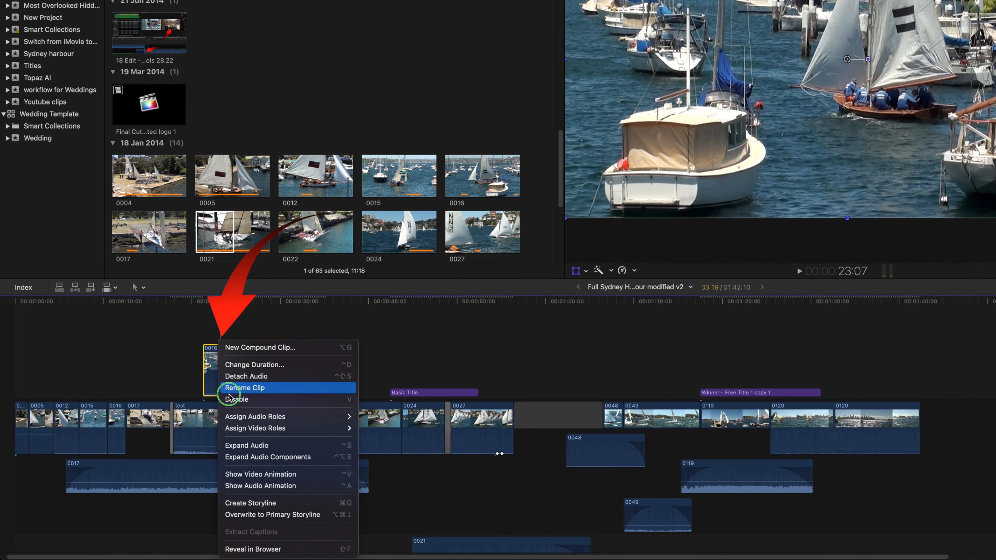
left_click(237, 399)
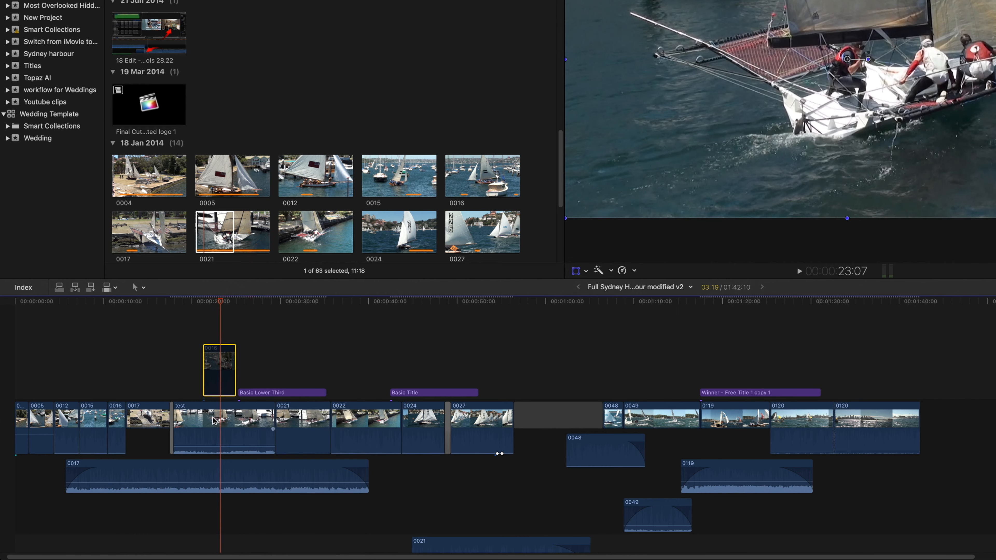
right_click(223, 363)
left_click(234, 400)
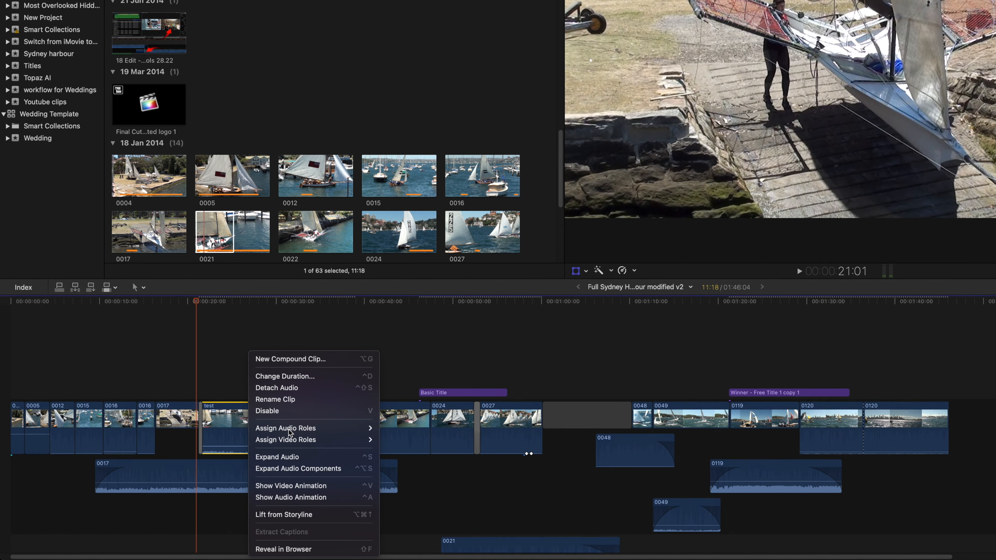
Examine the audio and video roles that can be assigned to the test clip
left_click(289, 429)
right_click(251, 424)
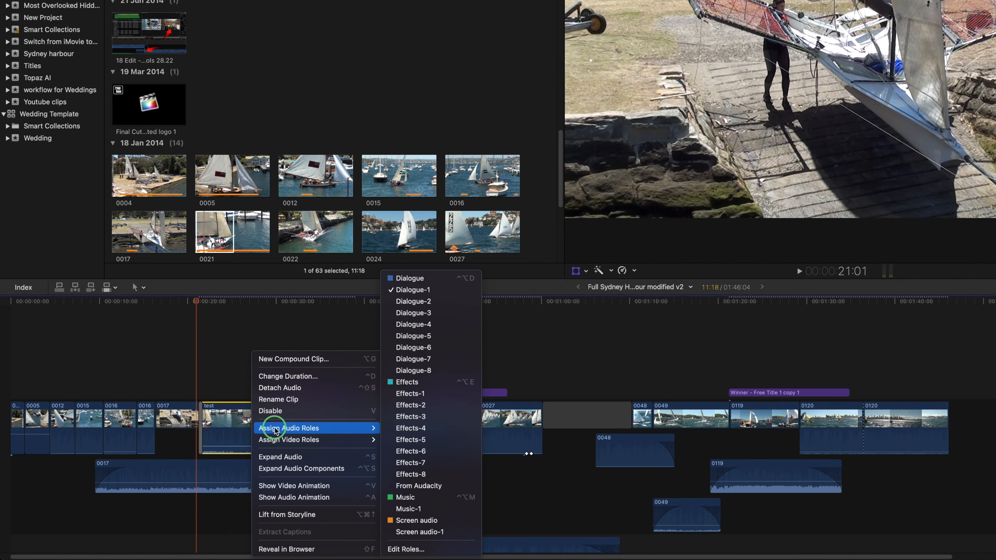
mouse_move(315, 440)
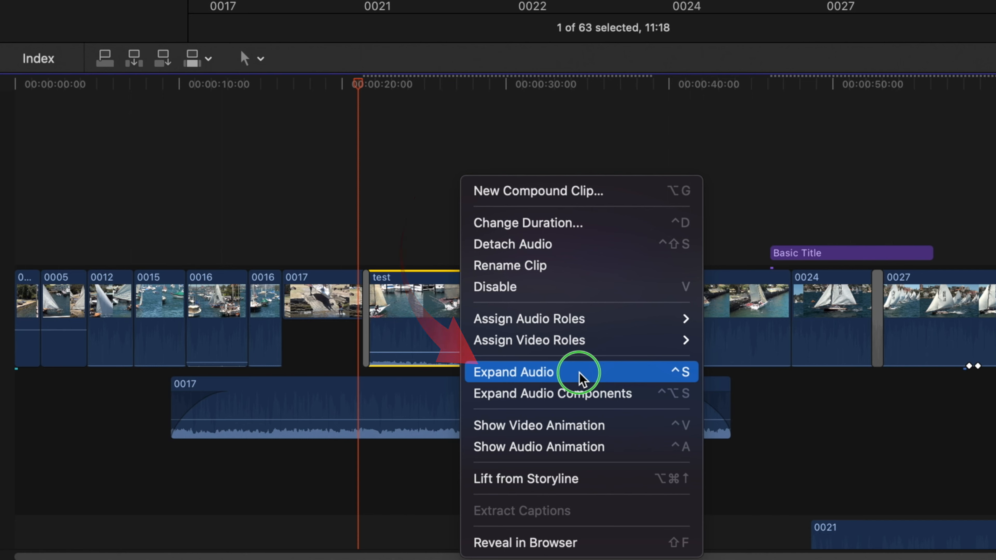
Expand the test clip's audio and extend its end under the start of clip 0022, and expand the audio components
left_click(582, 378)
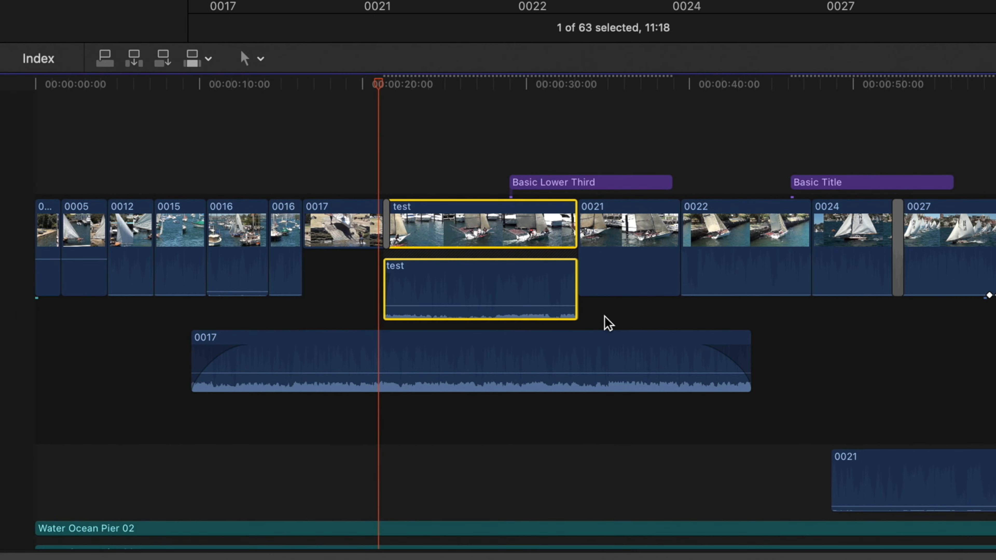
left_click_drag(575, 309, 695, 318)
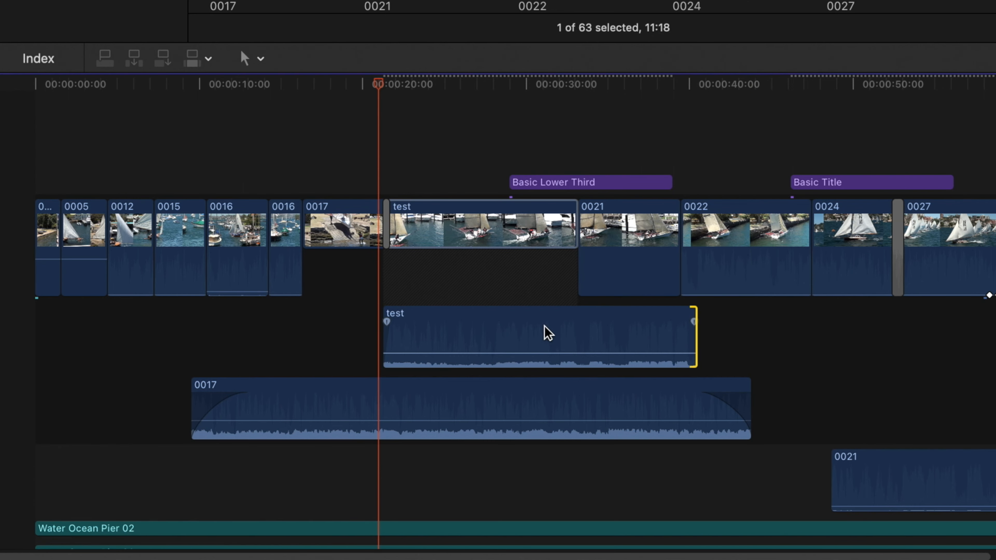
right_click(516, 231)
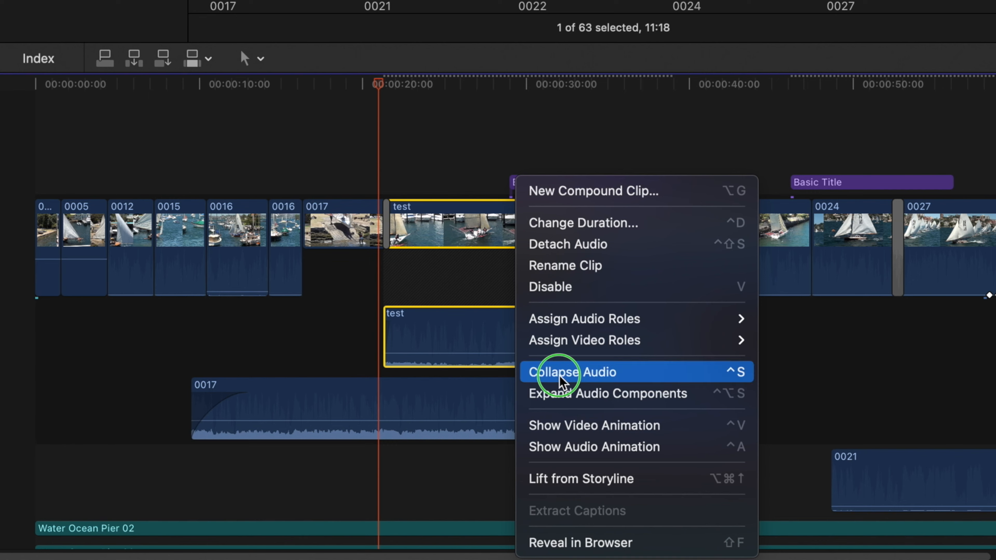
left_click(651, 393)
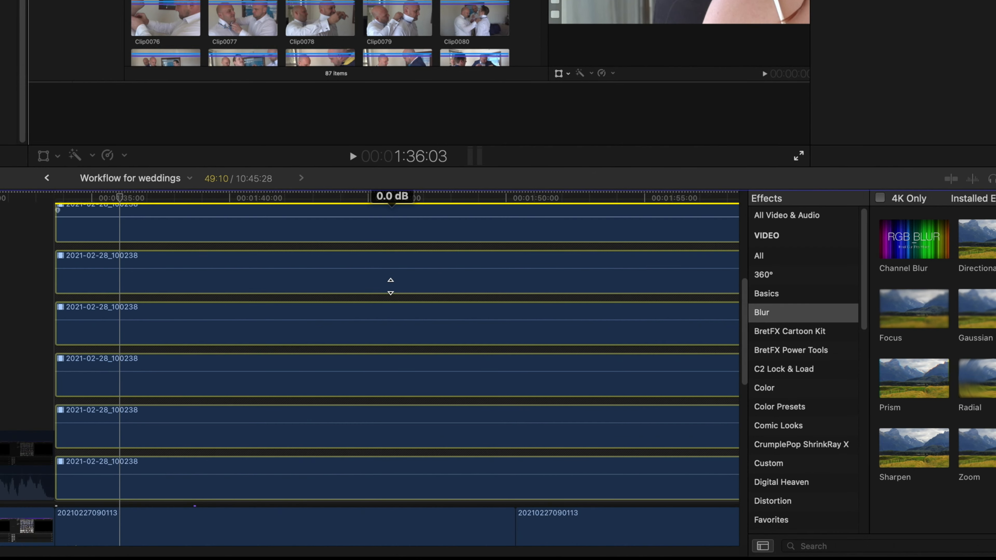
Look through the expanded audio components of clip 2021-02-28_100238 in the Workflow for weddings timeline
scroll(391, 287, "up", 8)
scroll(391, 286, "down", 3)
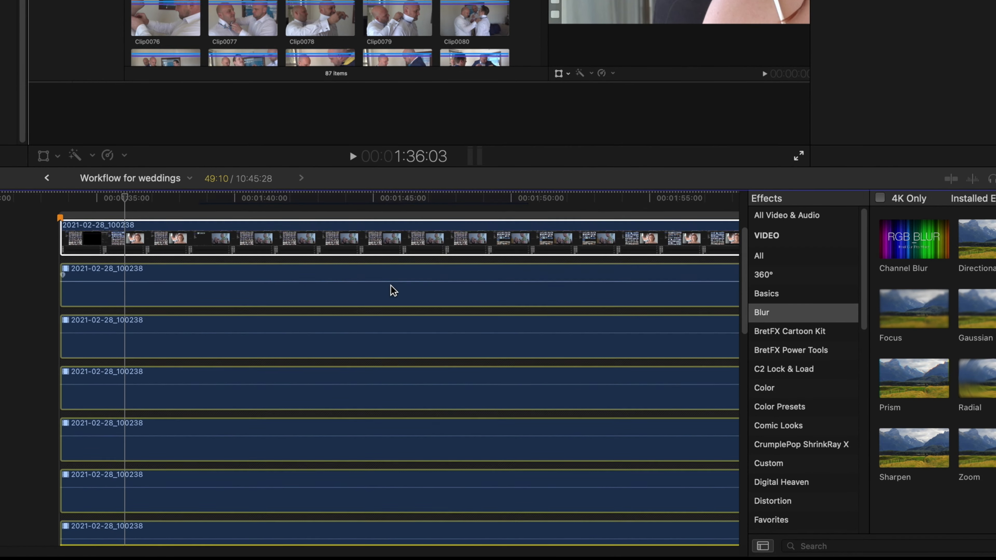
scroll(393, 290, "down", 3)
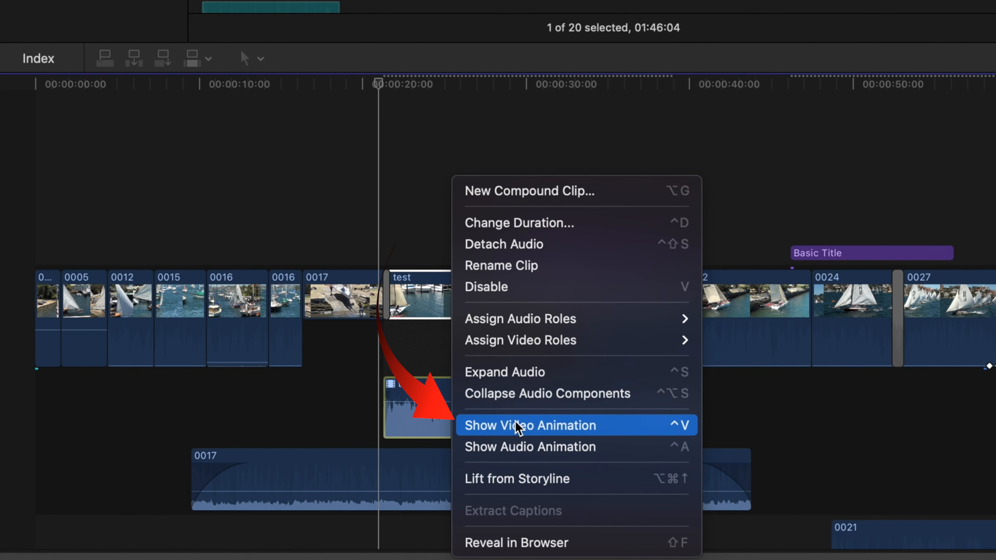
Show the video animation of the test clip and expand its Compositing: Opacity graph
left_click(517, 427)
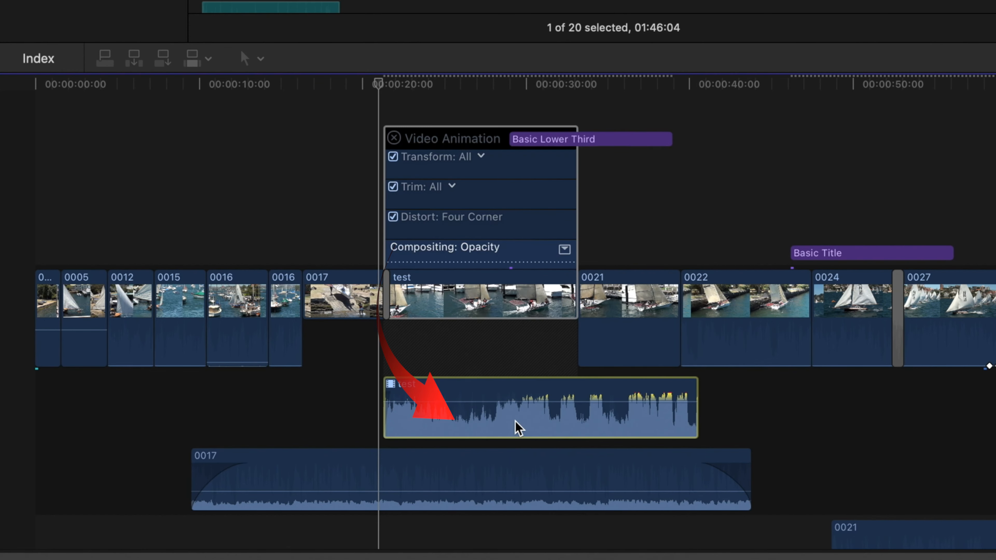
left_click(565, 246)
scroll(564, 246, "down", 1)
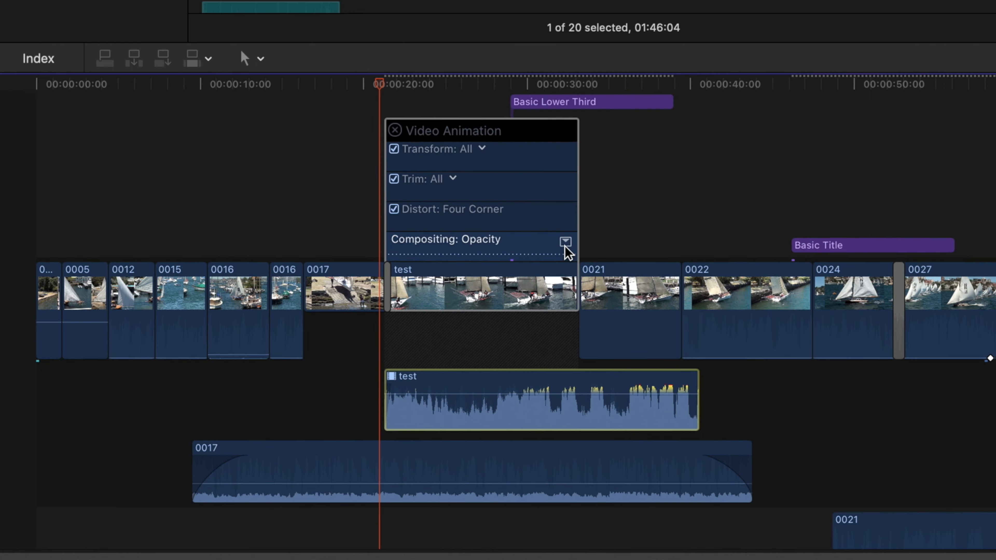
left_click(565, 247)
Lower the test clip's opacity to 86.9% and on to 0% in the animation graph, and undo the last change
left_click_drag(471, 163, 472, 175)
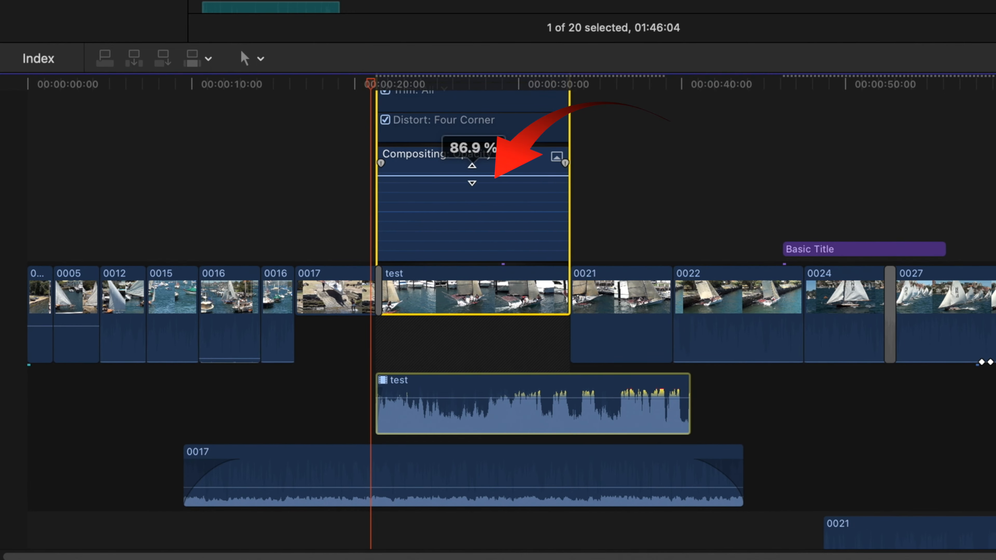
left_click(472, 78)
left_click(478, 180)
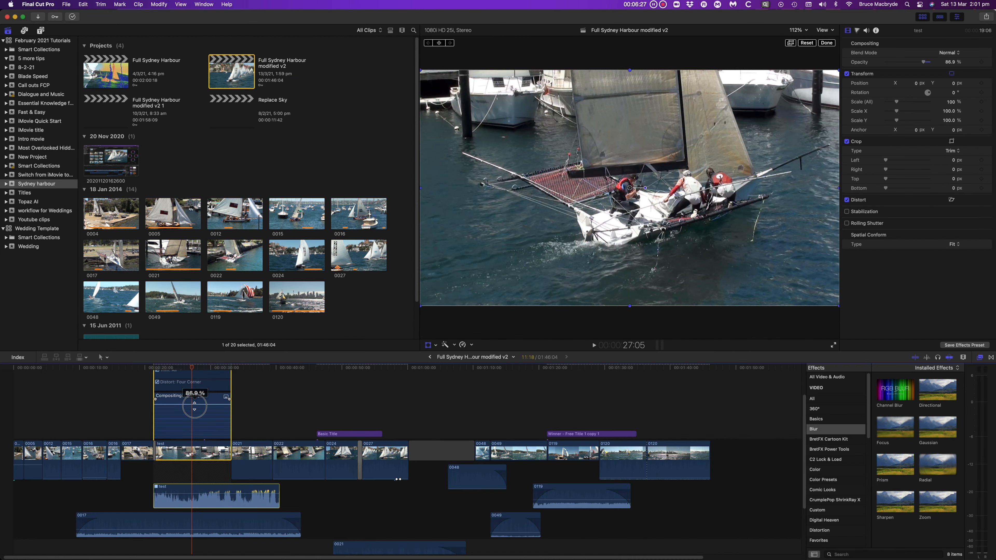
left_click_drag(194, 407, 193, 440)
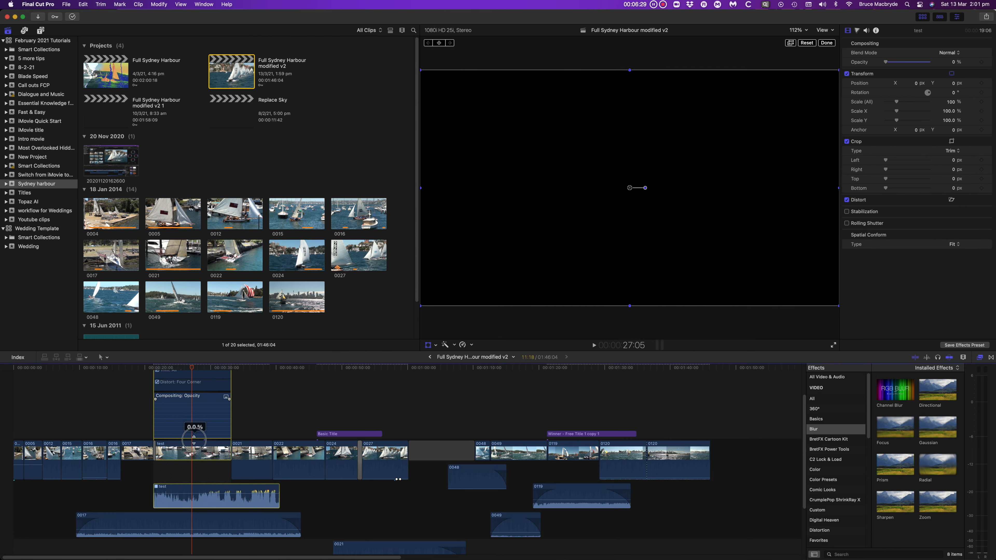
key("super+z")
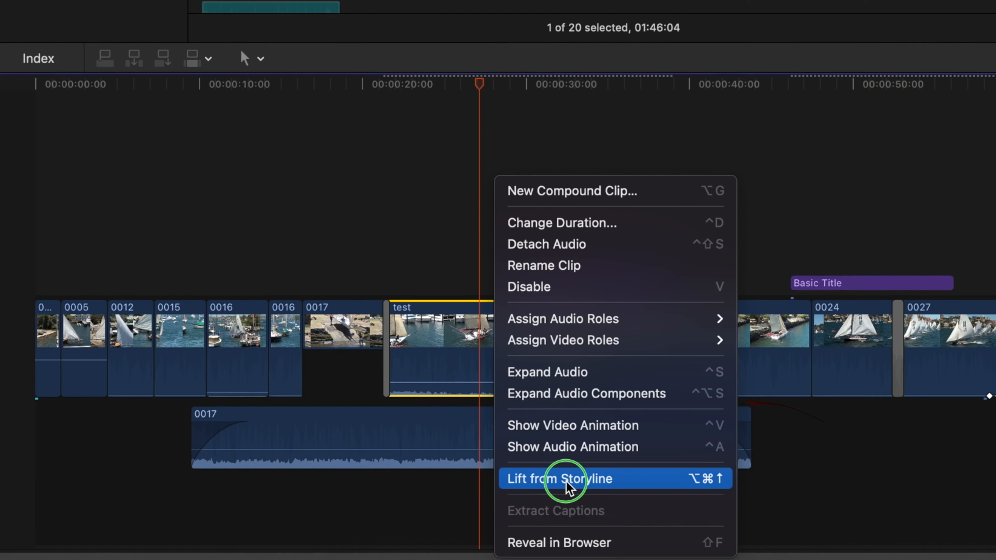
Lift the test clip from the storyline and move it earlier to start above clip 0017 at about 17 seconds
left_click(309, 515)
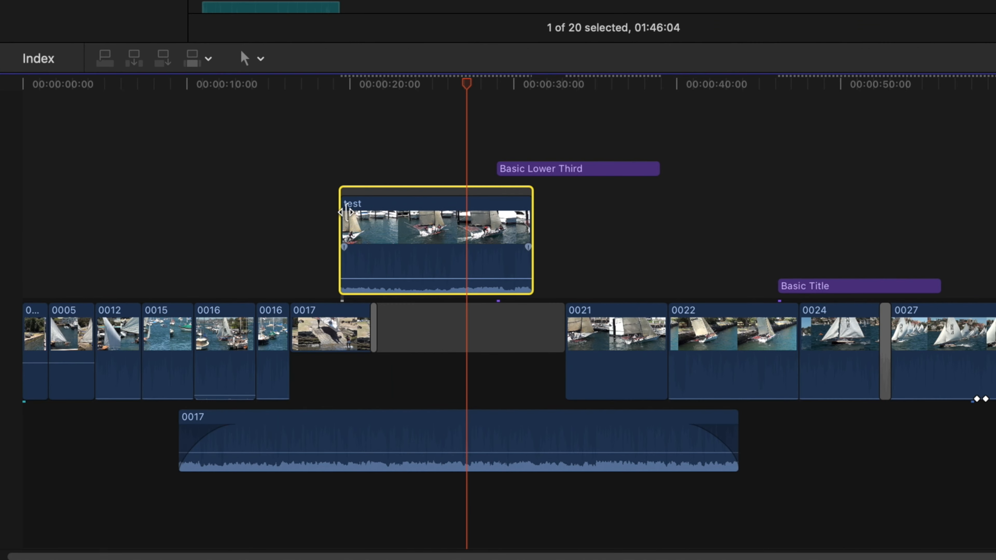
left_click_drag(518, 96, 478, 101)
left_click_drag(354, 220, 345, 196)
left_click(360, 217)
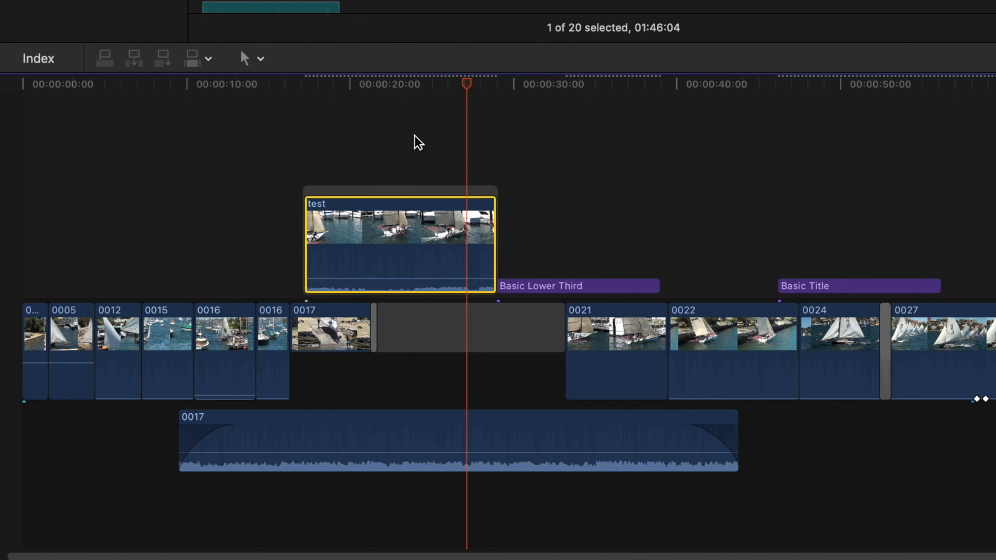
Blade the test clip into three pieces at about 21 and 24 seconds and select the middle piece
left_click_drag(466, 88, 377, 88)
key("b")
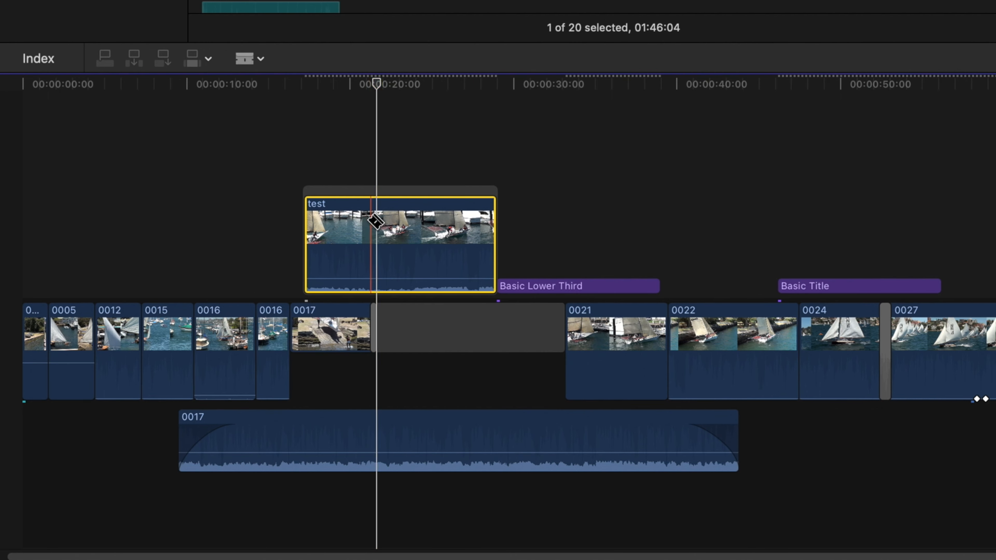
left_click(370, 228)
left_click(414, 226)
left_click(394, 232)
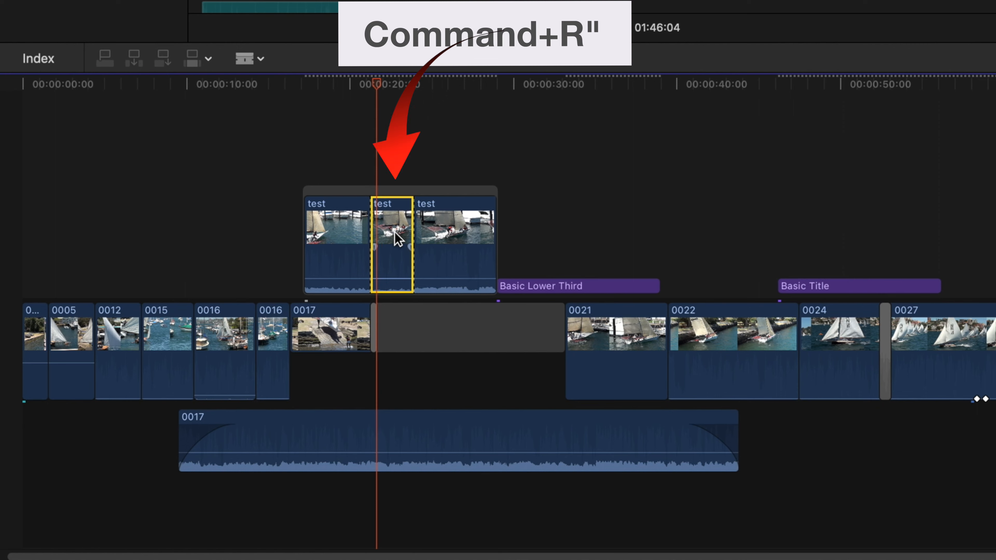
Try deleting the middle piece of the test clip, undo that, and retime the piece to Slow (30%)
key("BackSpace")
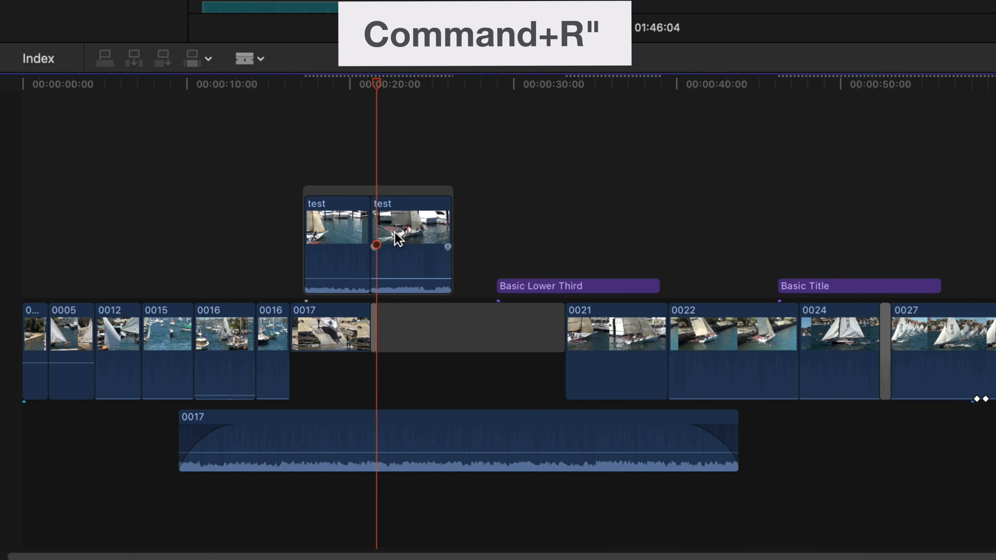
key("super+z")
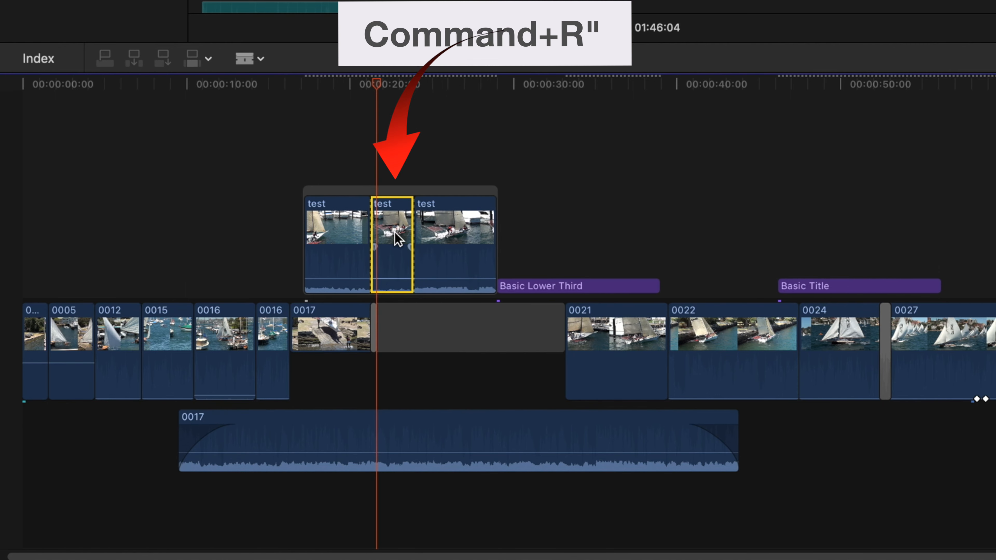
key("super+r")
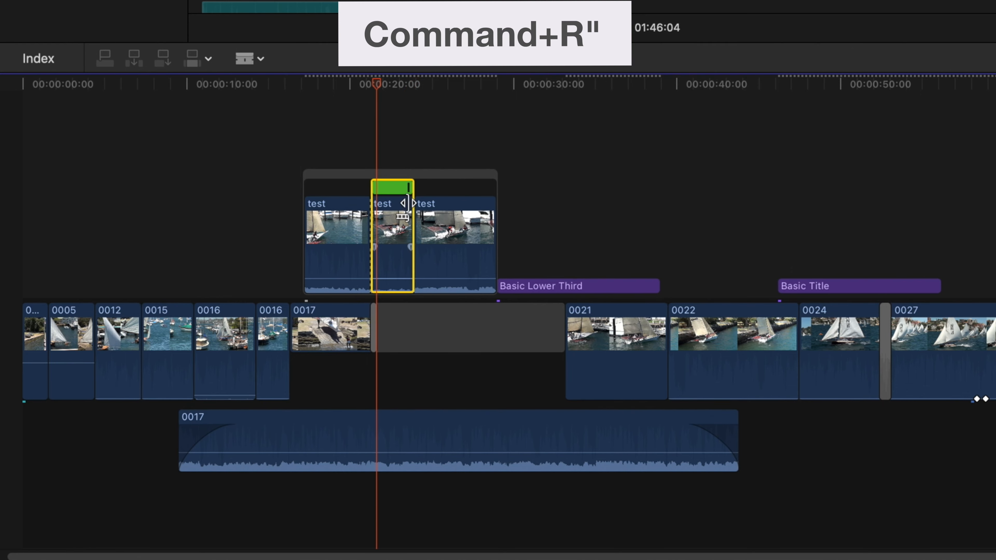
left_click_drag(410, 187, 509, 206)
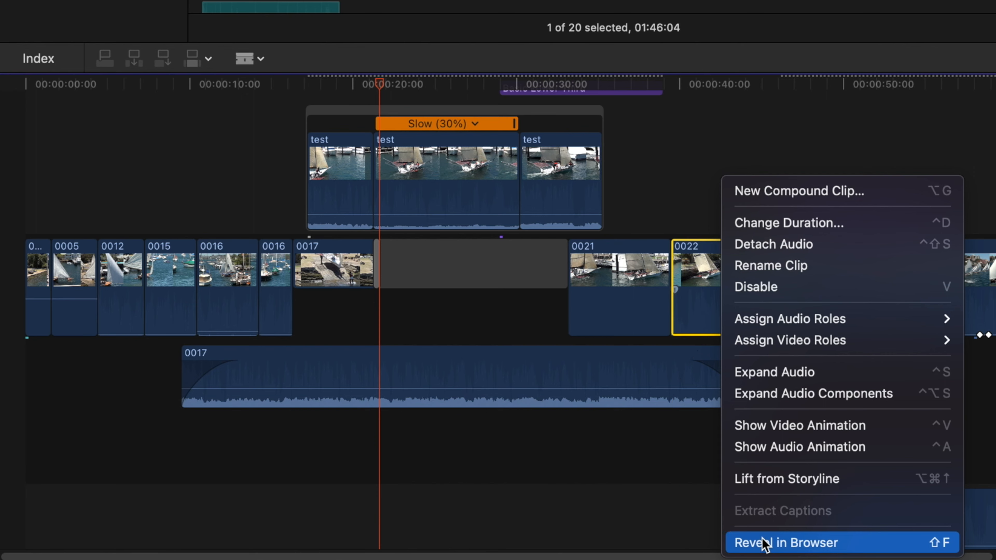
Reveal timeline clip 0022 in the browser and mark its selected range as a favorite
left_click(763, 543)
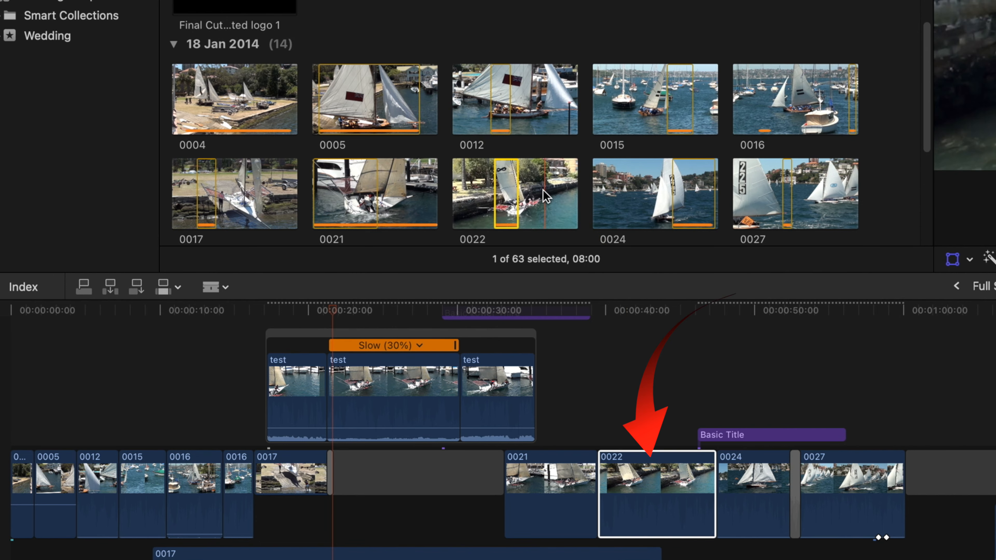
scroll(540, 189, "down", 3)
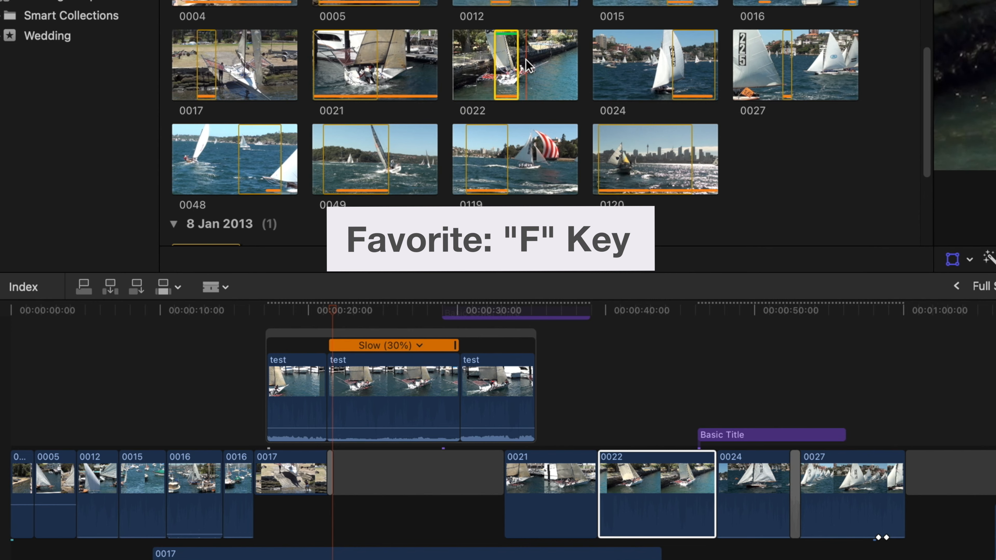
Replace timeline clip 0022 from its start with the favorite range of browser clip 0022
key("super+equal")
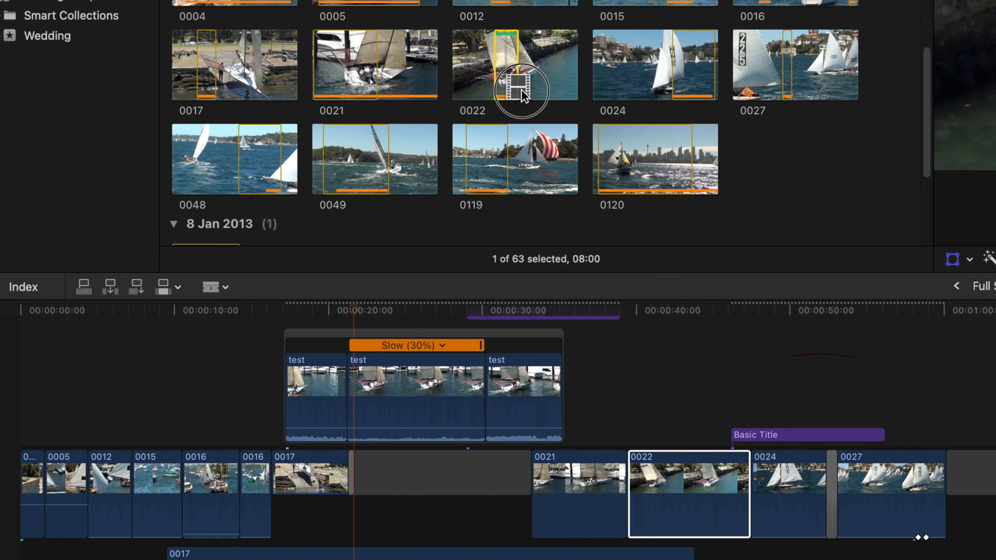
mouse_move(513, 78)
left_mouse_down()
mouse_move(690, 393)
mouse_move(694, 459)
mouse_move(671, 479)
left_mouse_up()
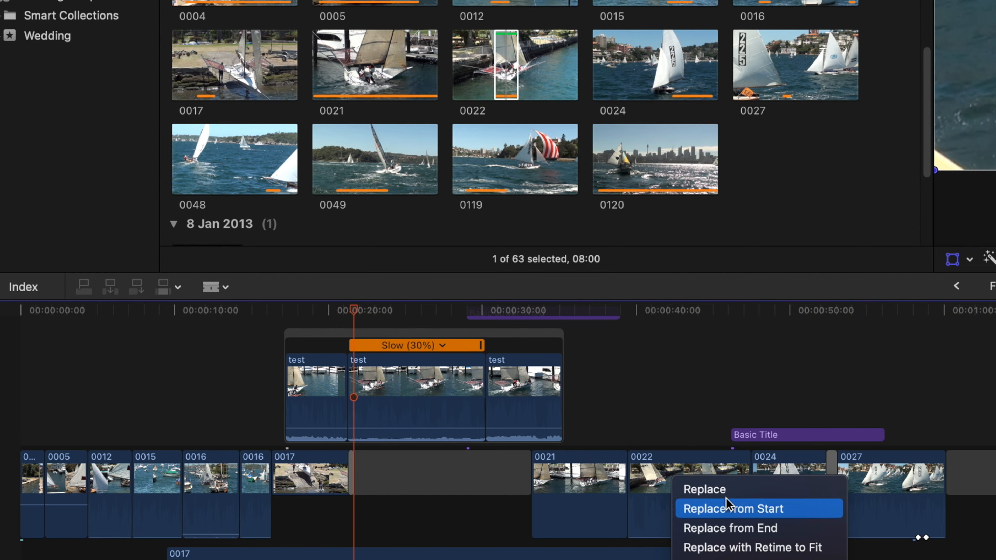
left_click(727, 513)
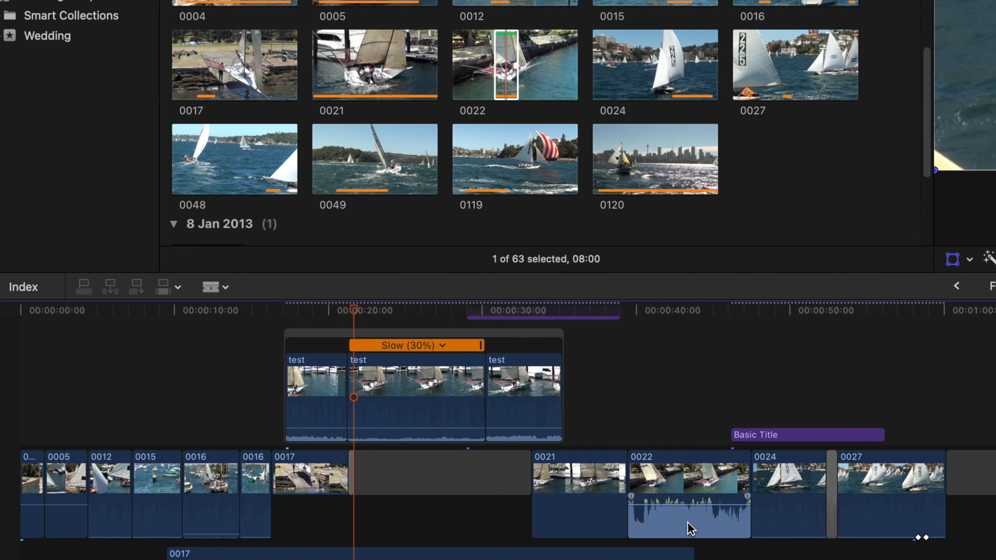
Look through the fade shape options for the fade-out at the end of clip 0017's expanded audio
scroll(712, 525, "down", 5)
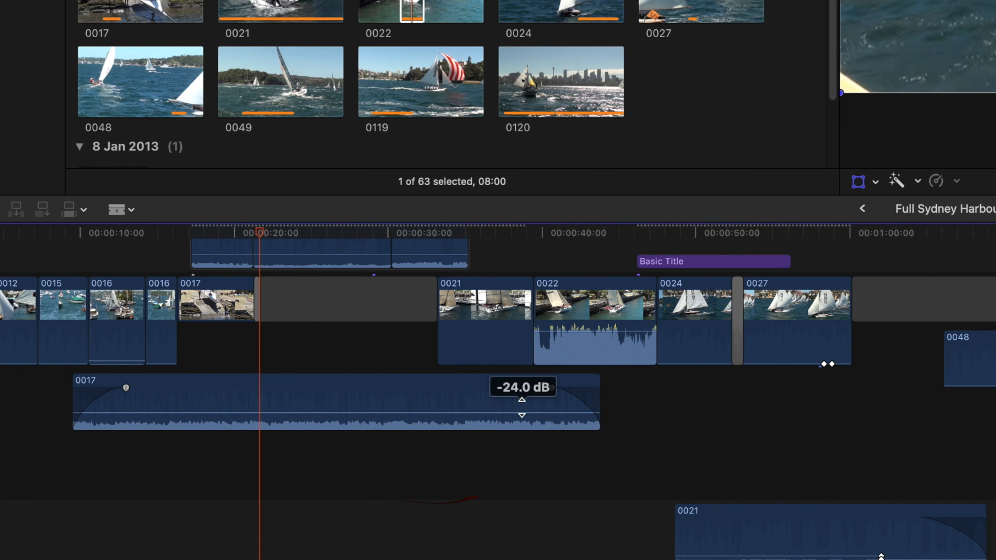
left_click(615, 471)
left_click(520, 393)
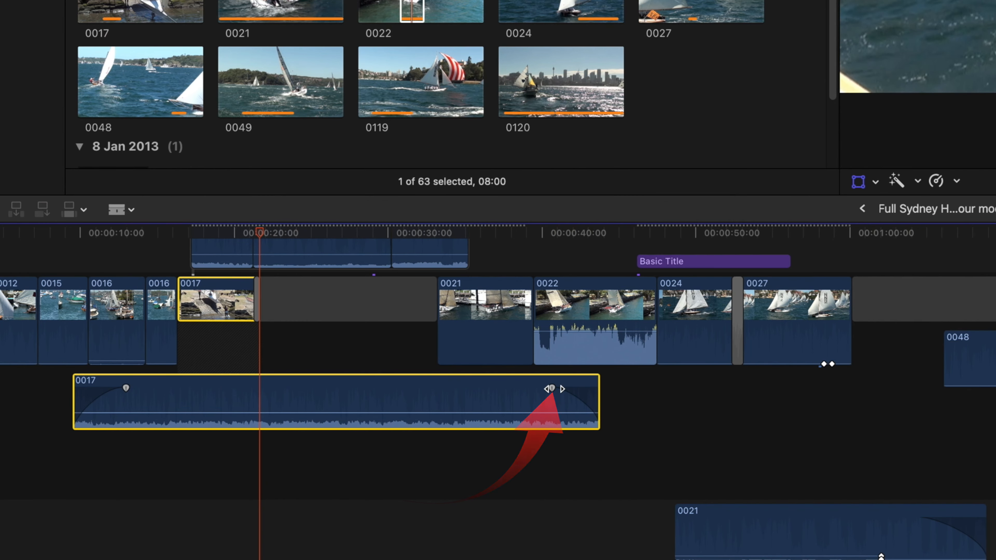
right_click(552, 389)
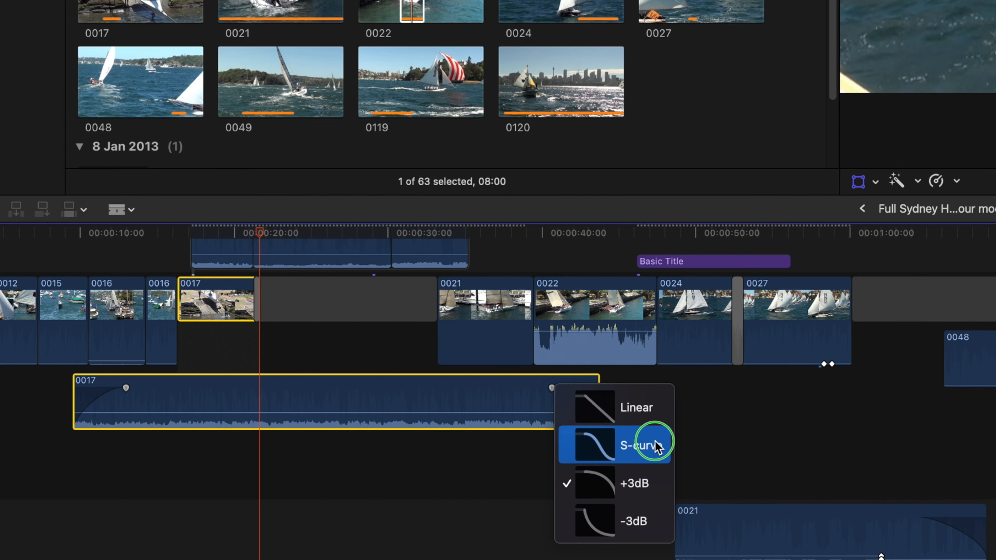
left_click(706, 438)
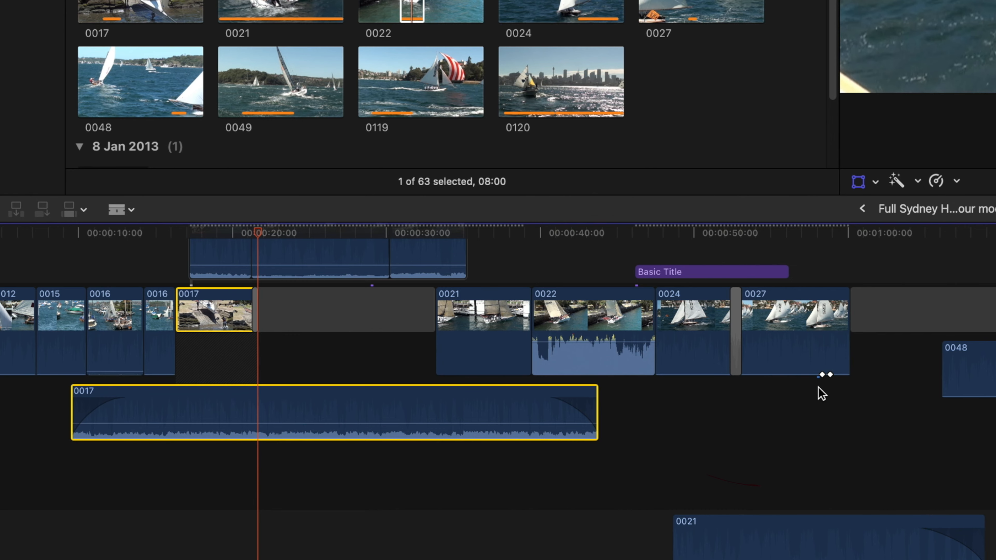
Delete the audio keyframes near the end of clip 0027, and show and close the Precision Editor for the transition between 0024 and 0027
right_click(821, 375)
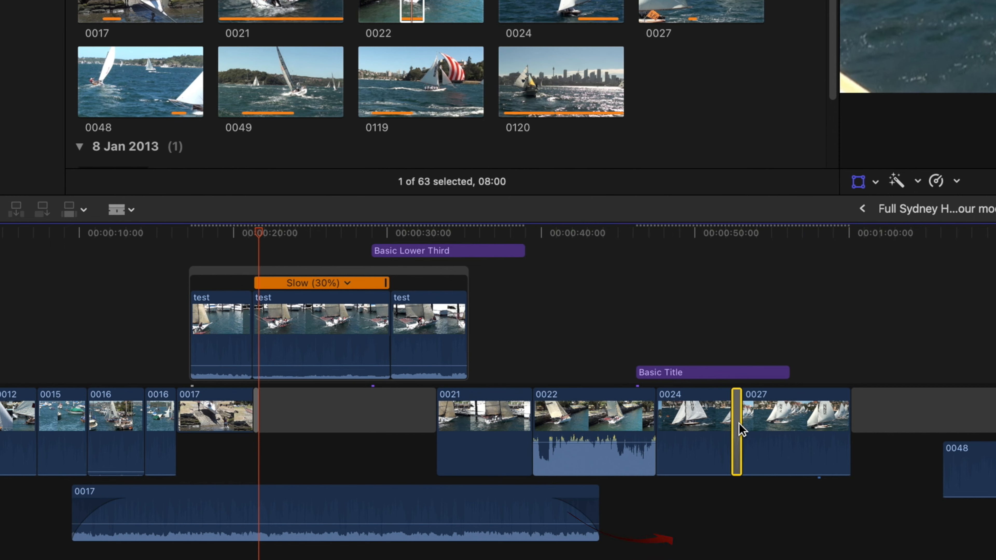
right_click(739, 424)
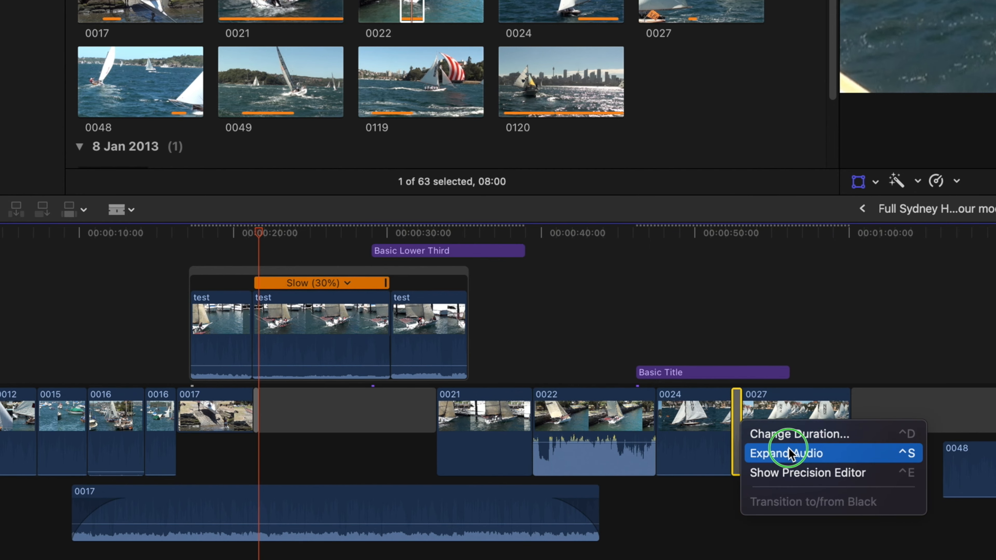
left_click(789, 470)
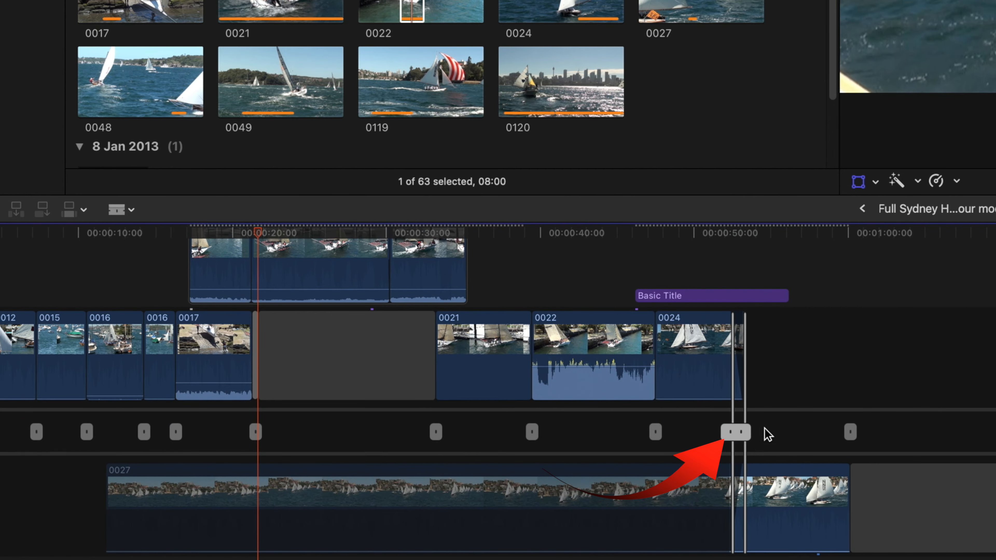
double_click(734, 433)
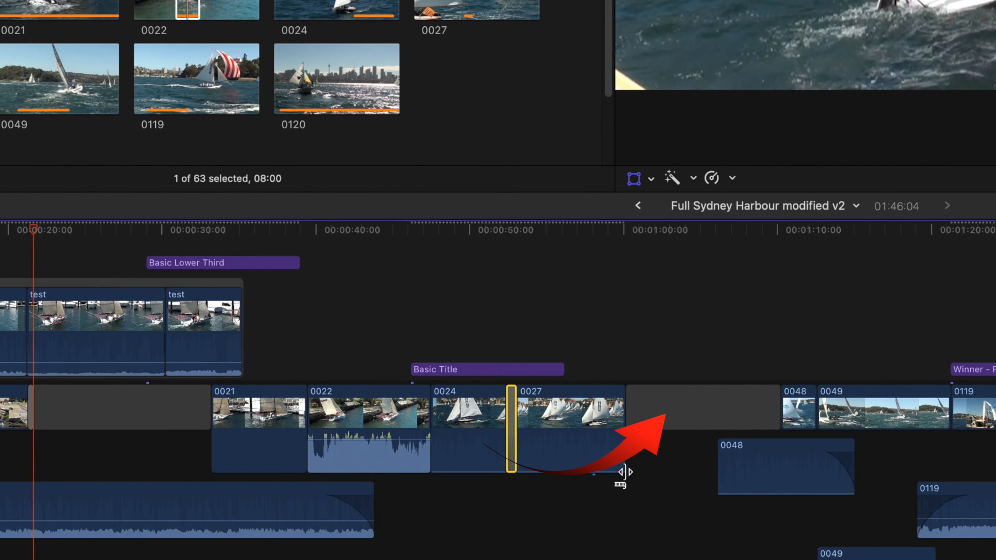
Add cross dissolves to both ends of the gap clip between clips 0027 and 0048
right_click(705, 411)
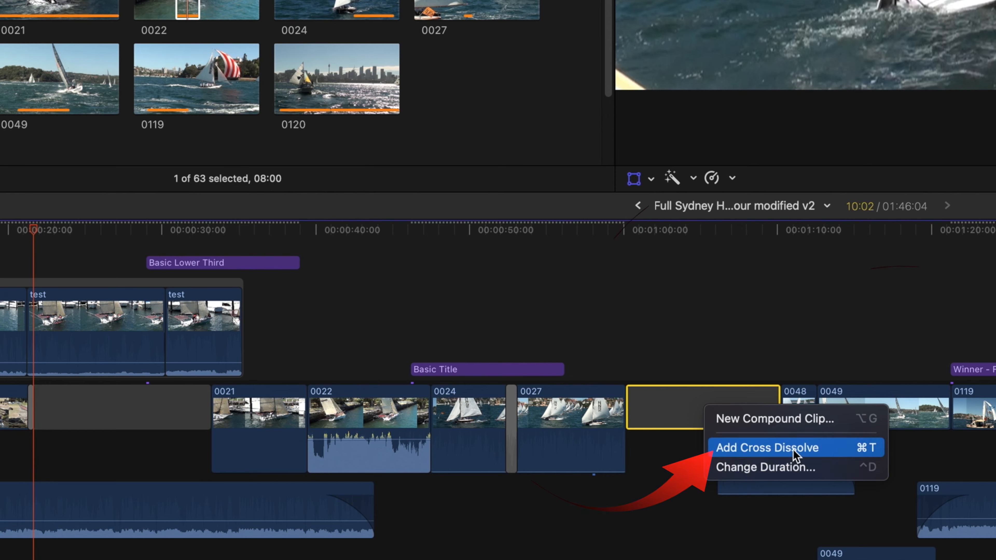
left_click(795, 455)
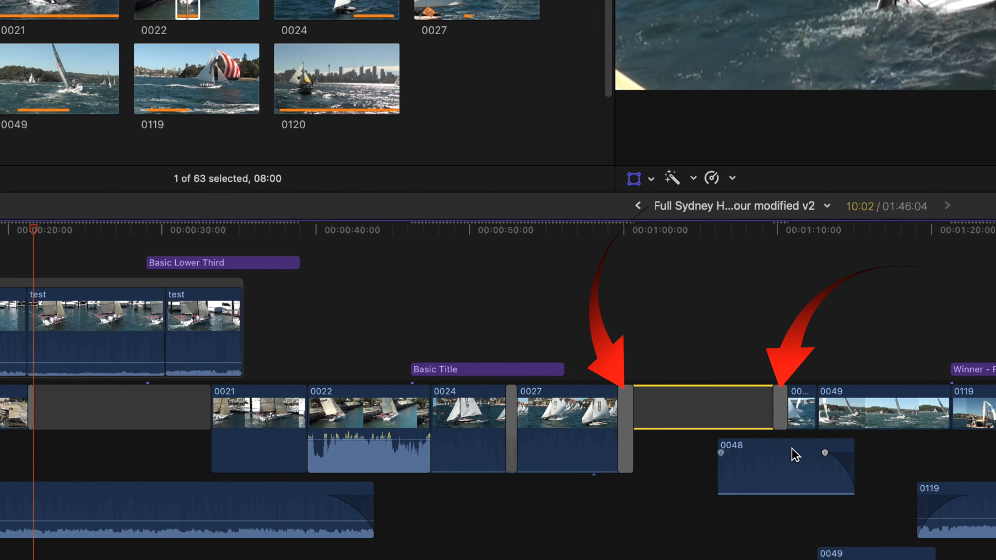